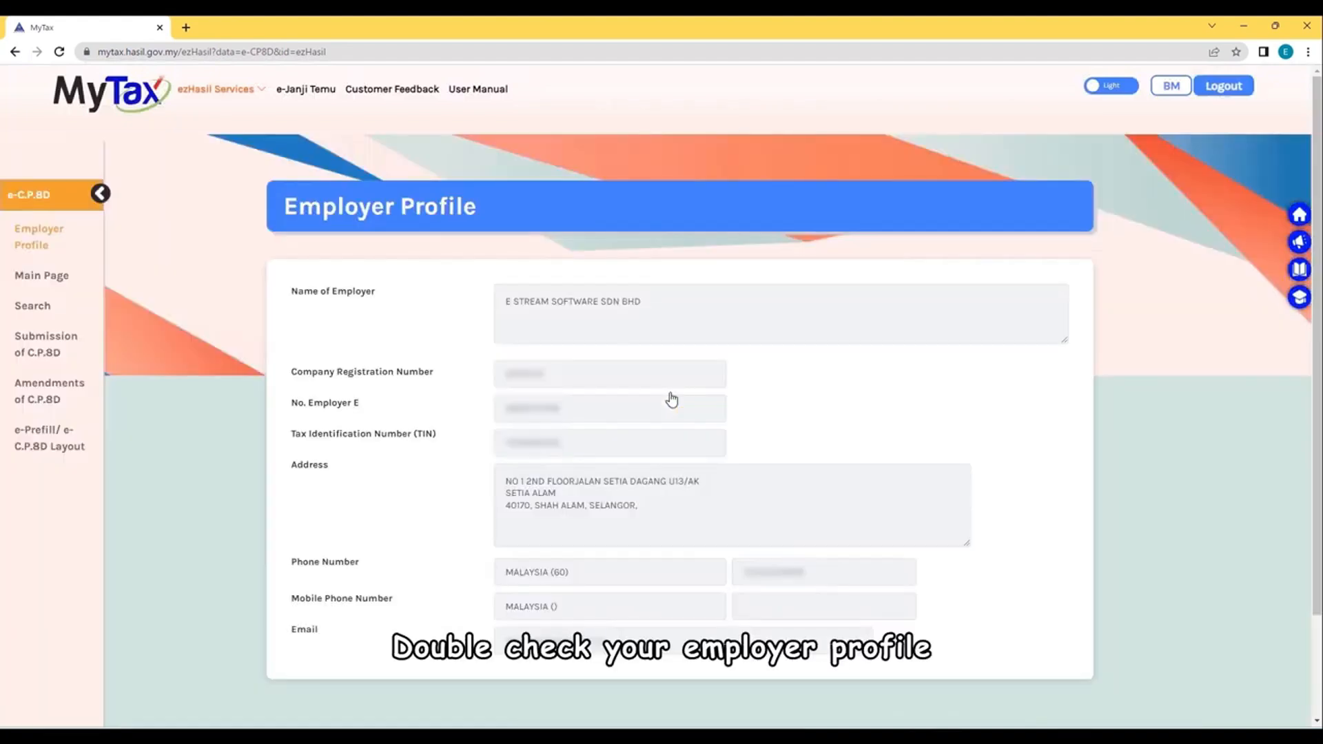
- Open the online C.P.8D submission form for year of remuneration 2022 and examine the employee details it requires
{"action": "left_click", "coordinate": [53, 349]}
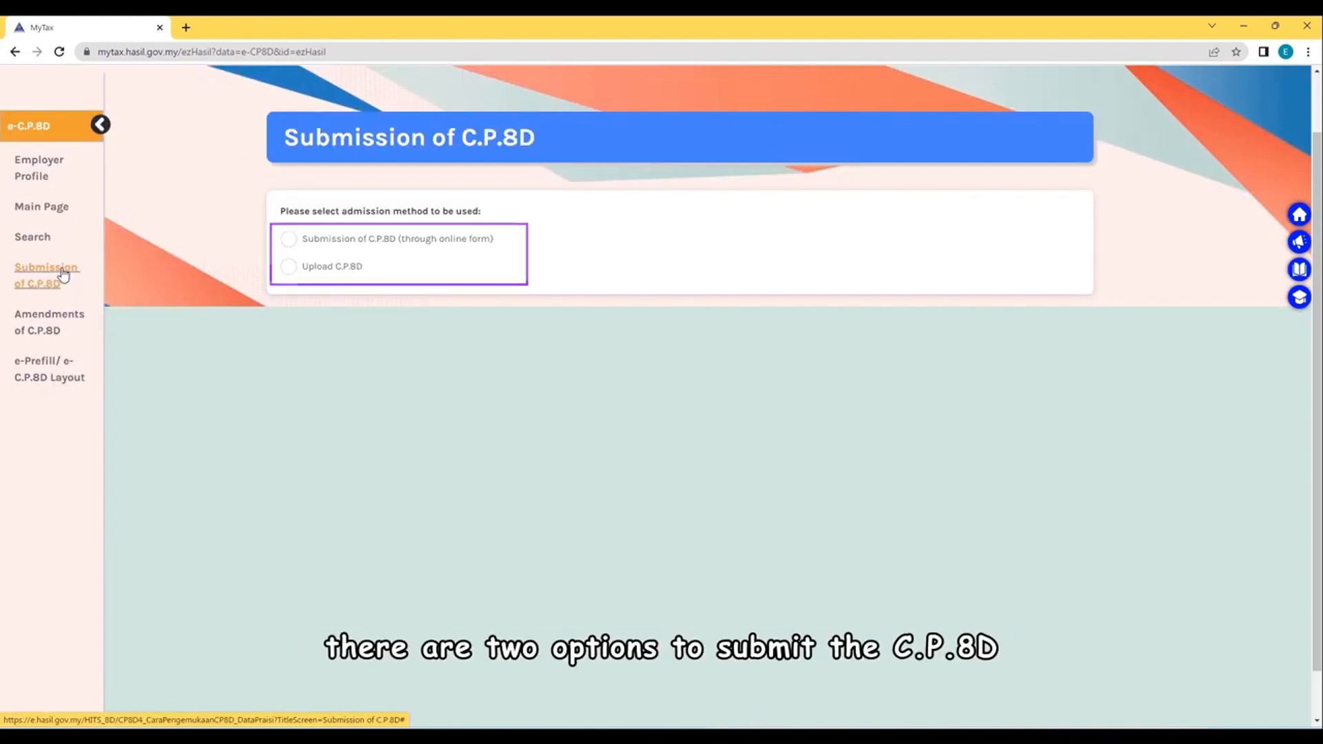
{"action": "left_click", "coordinate": [289, 241]}
{"action": "left_click", "coordinate": [725, 281]}
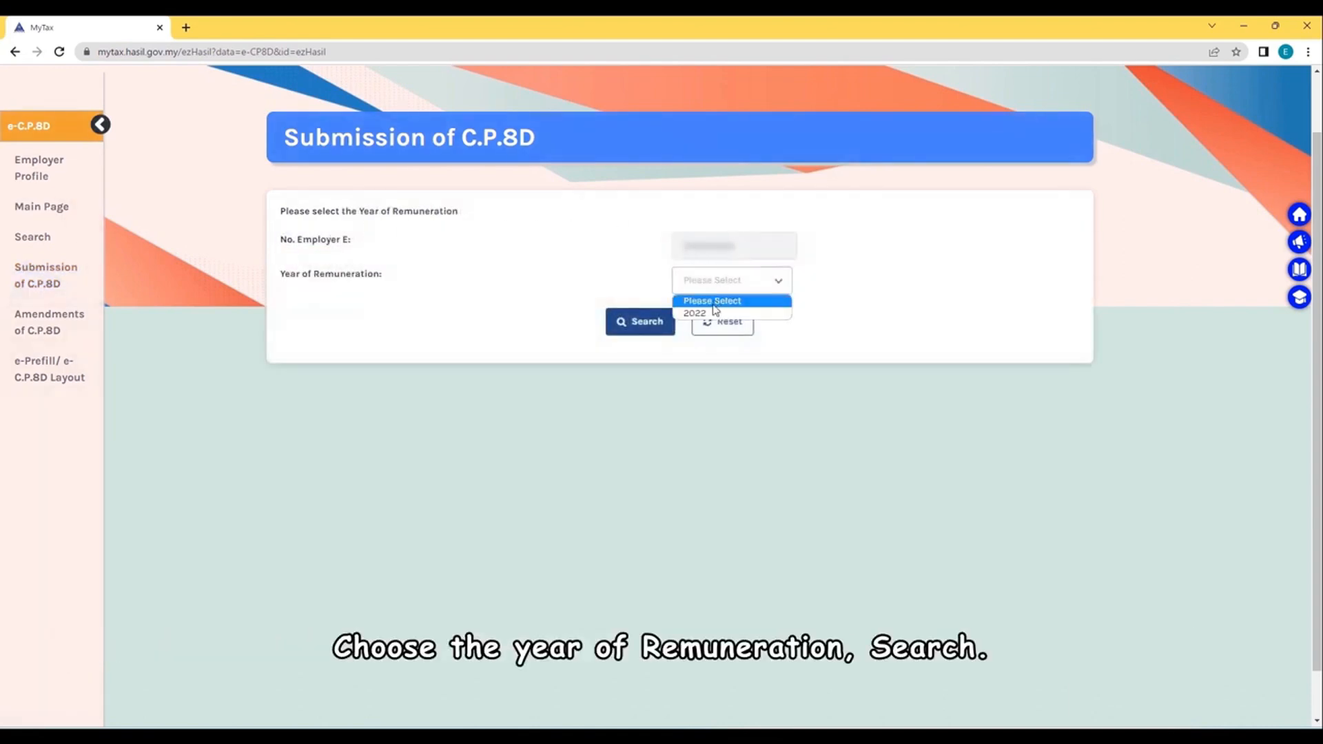
{"action": "left_click", "coordinate": [713, 313]}
{"action": "left_click", "coordinate": [648, 323]}
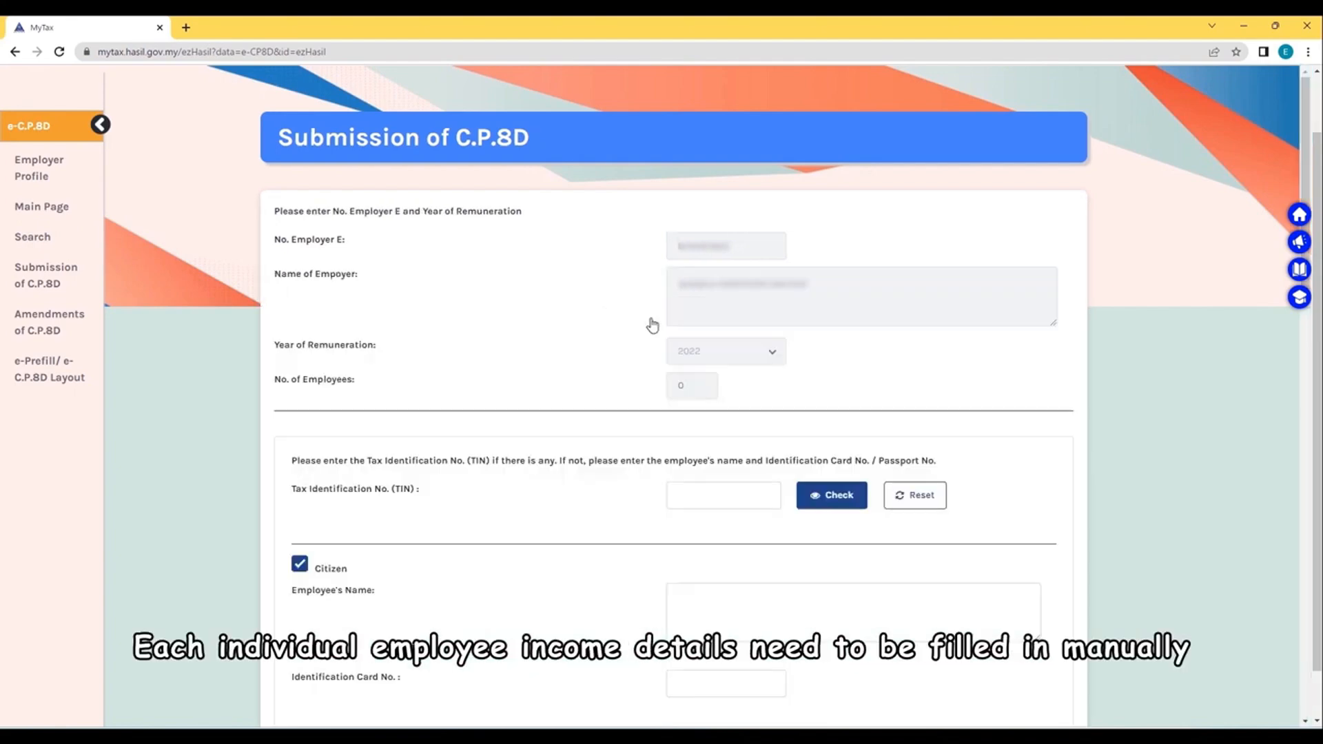
{"action": "scroll", "coordinate": [655, 322], "scroll_direction": "down", "scroll_amount": 20}
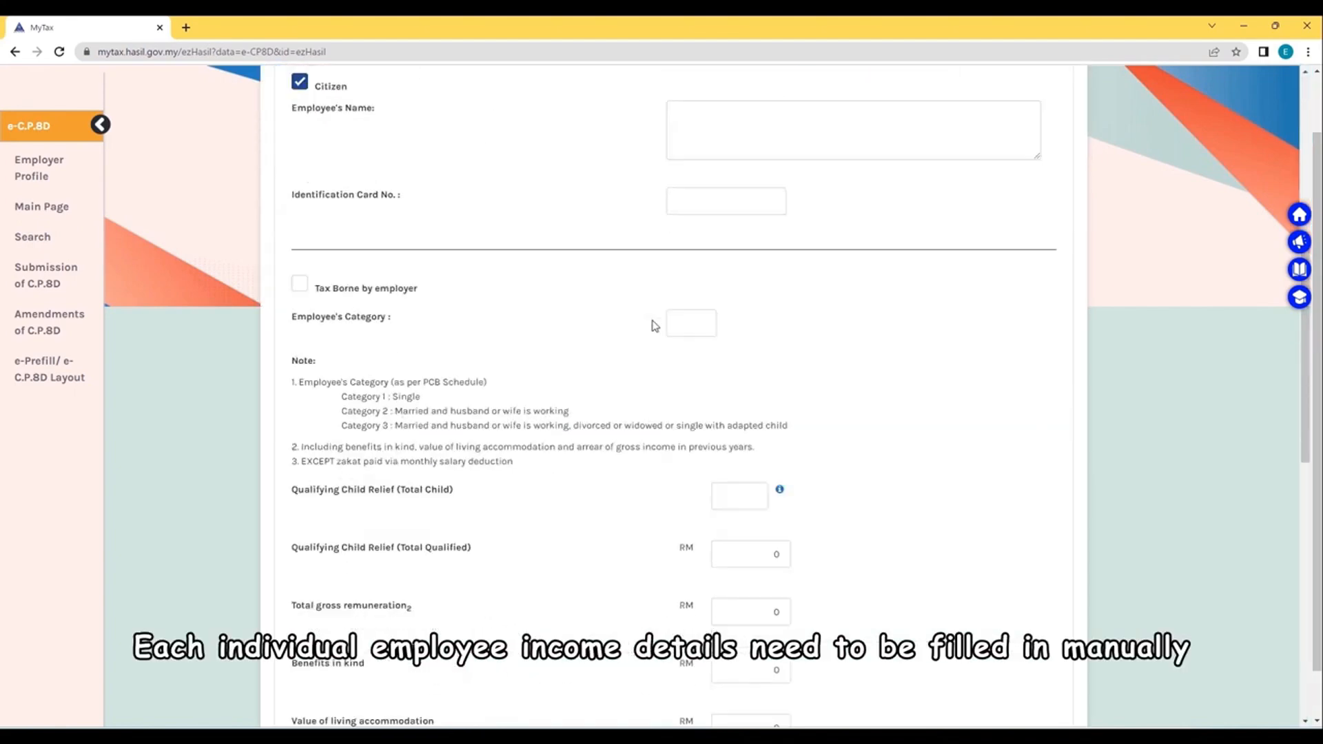
{"action": "scroll", "coordinate": [655, 328], "scroll_direction": "up", "scroll_amount": 20}
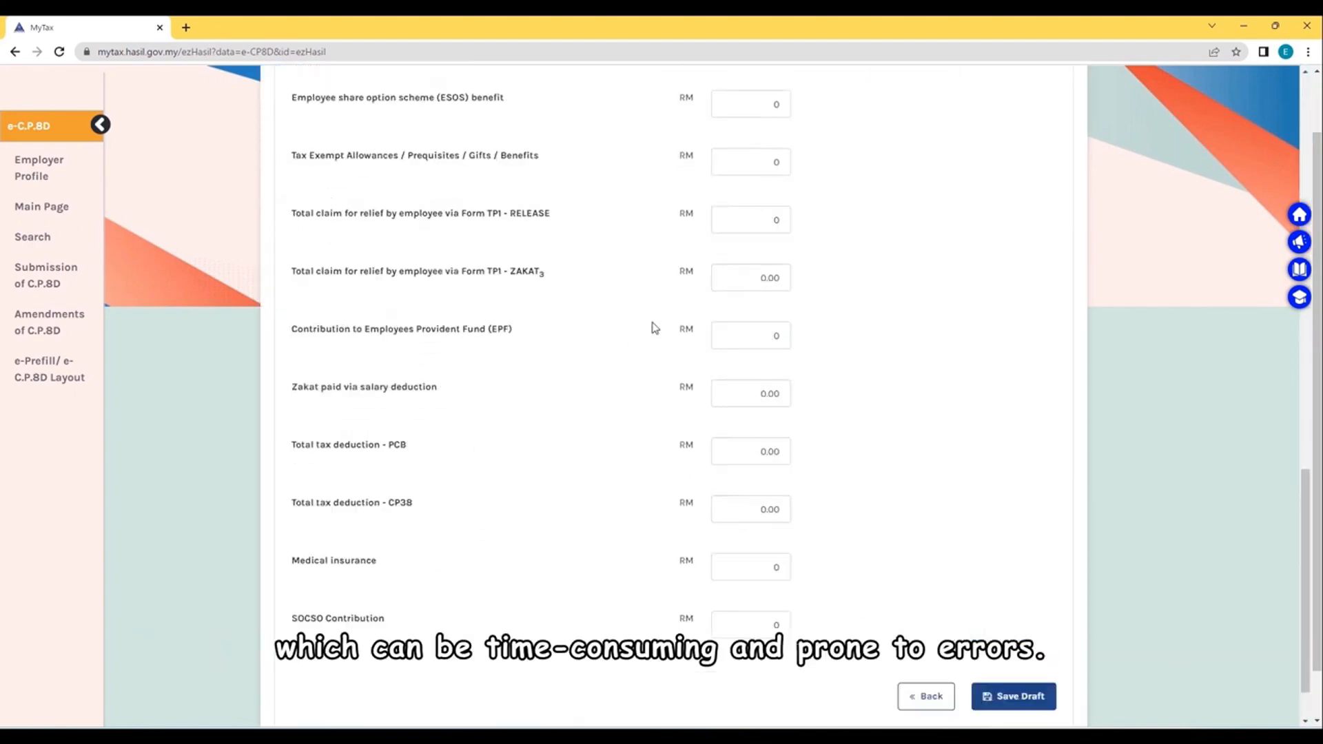
{"action": "scroll", "coordinate": [655, 328], "scroll_direction": "up", "scroll_amount": 1}
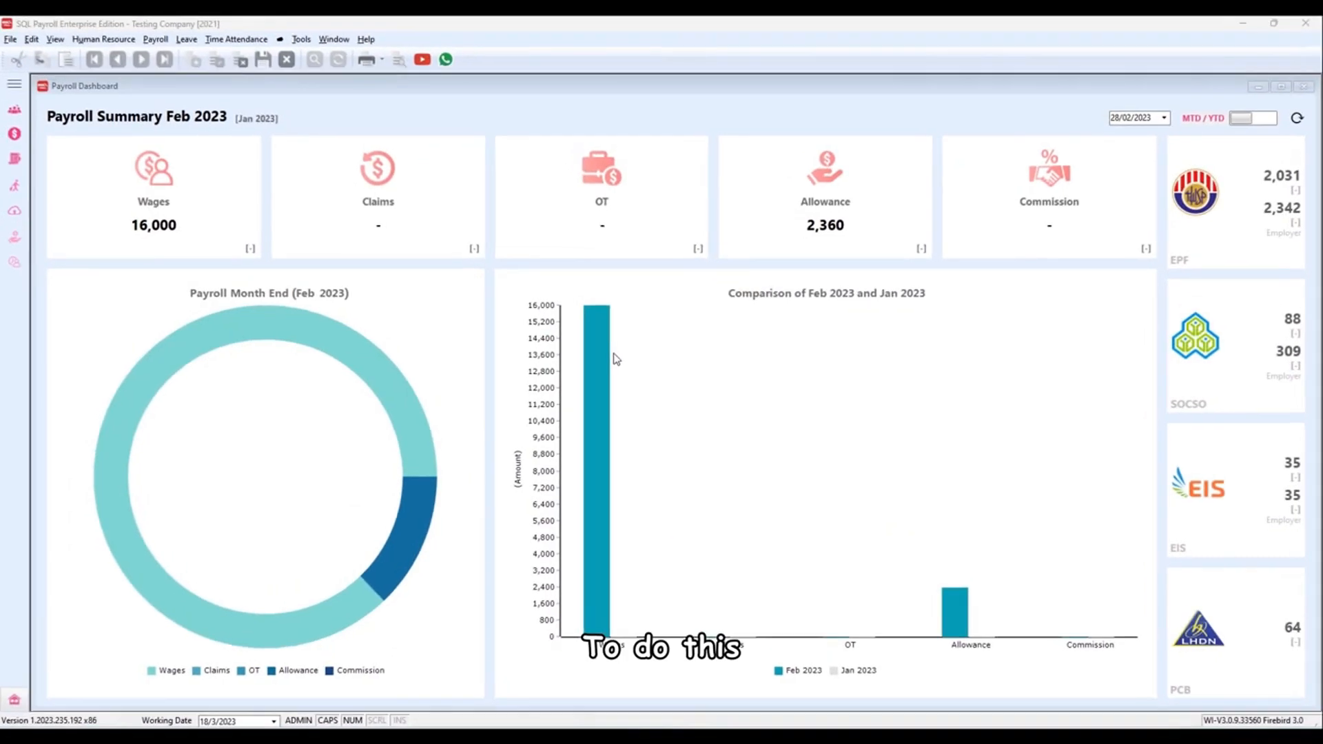
- Switch to SQL Payroll, generate the Income Tax CP 8D report for 2022 and save its magnetic media submission file to the Desktop folder
{"action": "left_click", "coordinate": [155, 39]}
{"action": "mouse_move", "coordinate": [235, 263]}
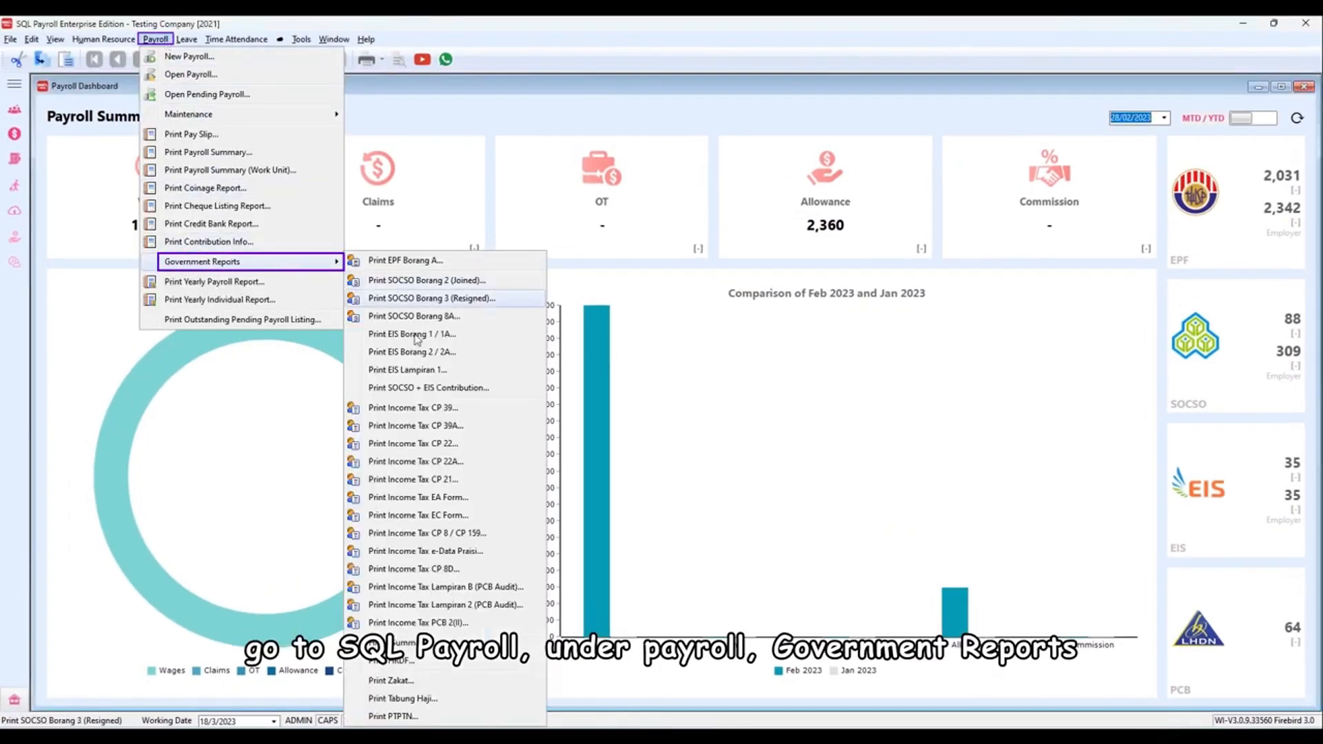
{"action": "left_click", "coordinate": [438, 572]}
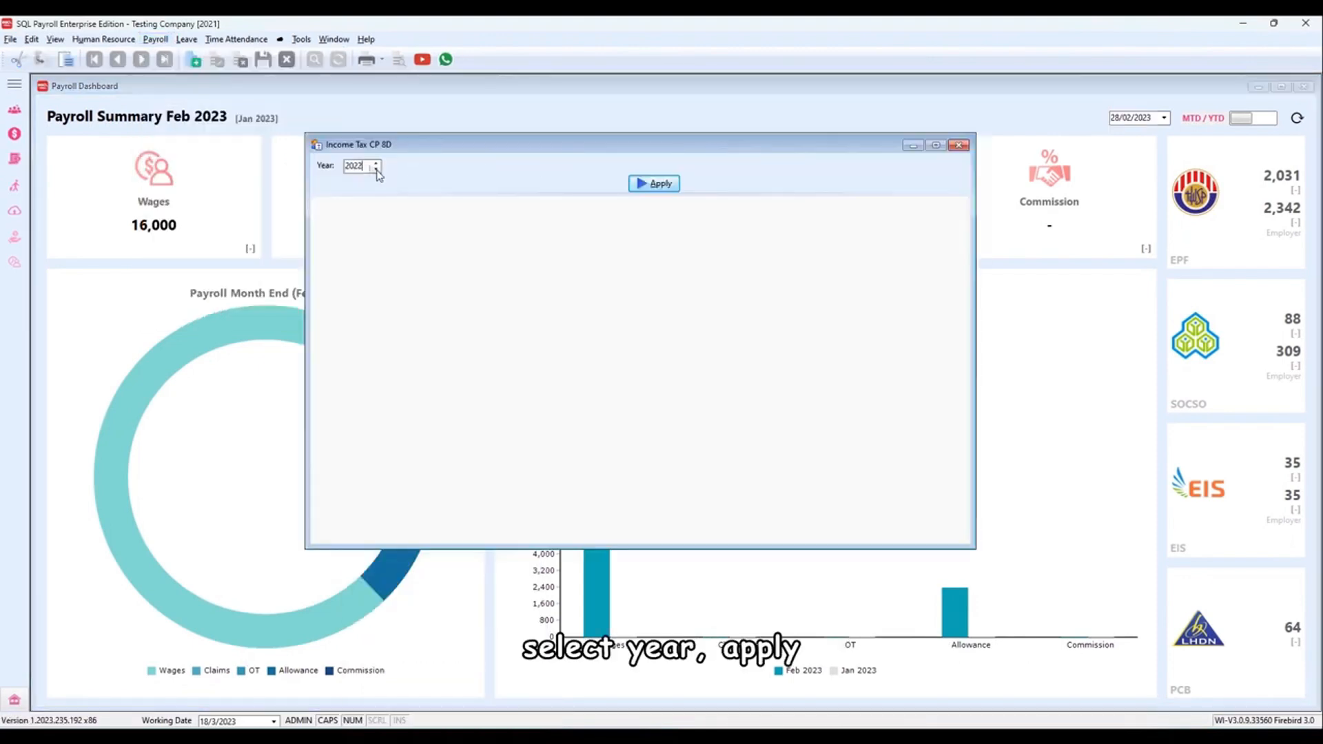
{"action": "left_click", "coordinate": [653, 184]}
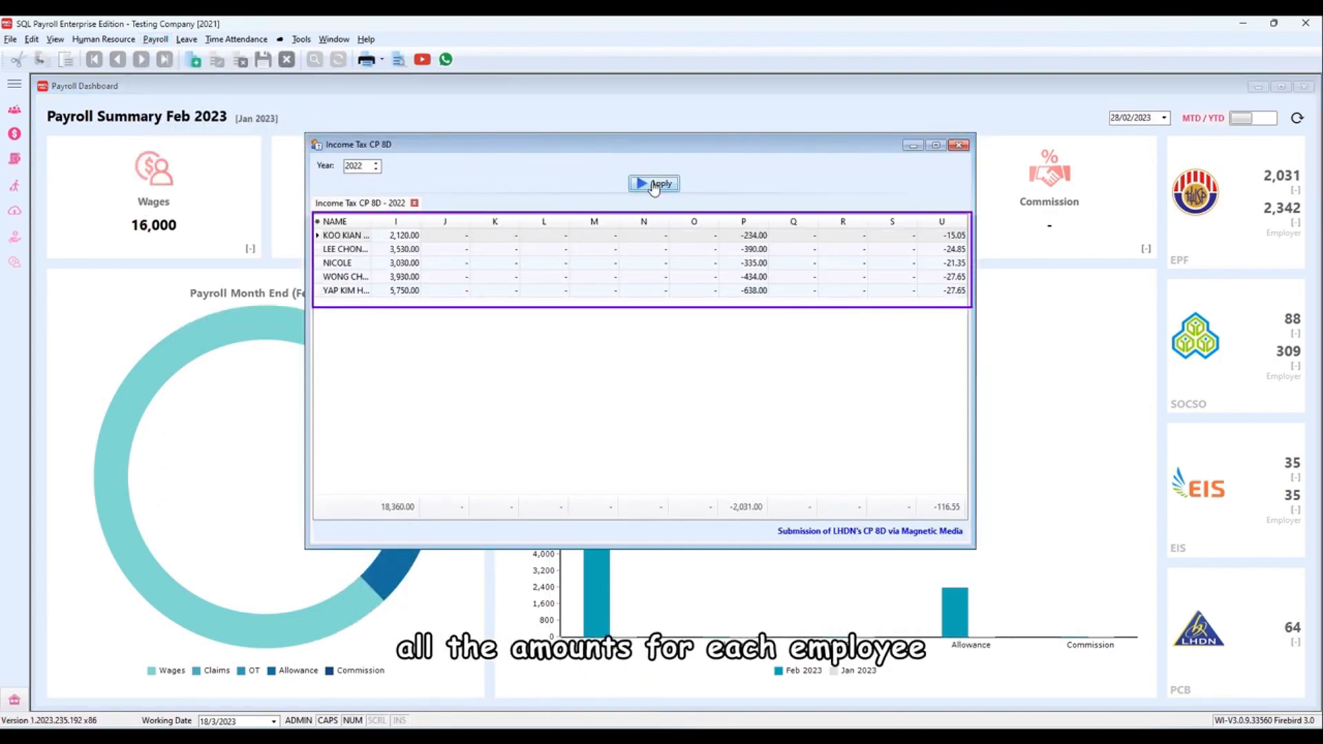
{"action": "left_click", "coordinate": [885, 531]}
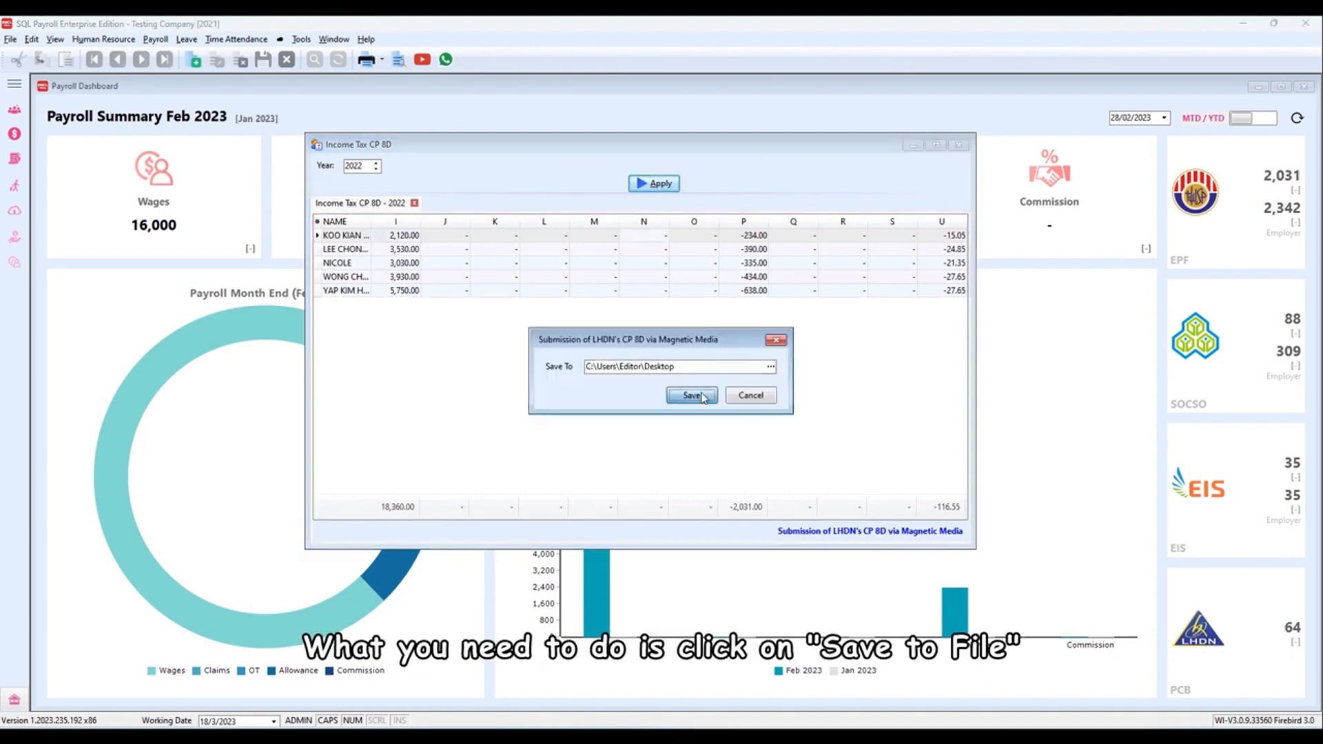
{"action": "left_click", "coordinate": [691, 396]}
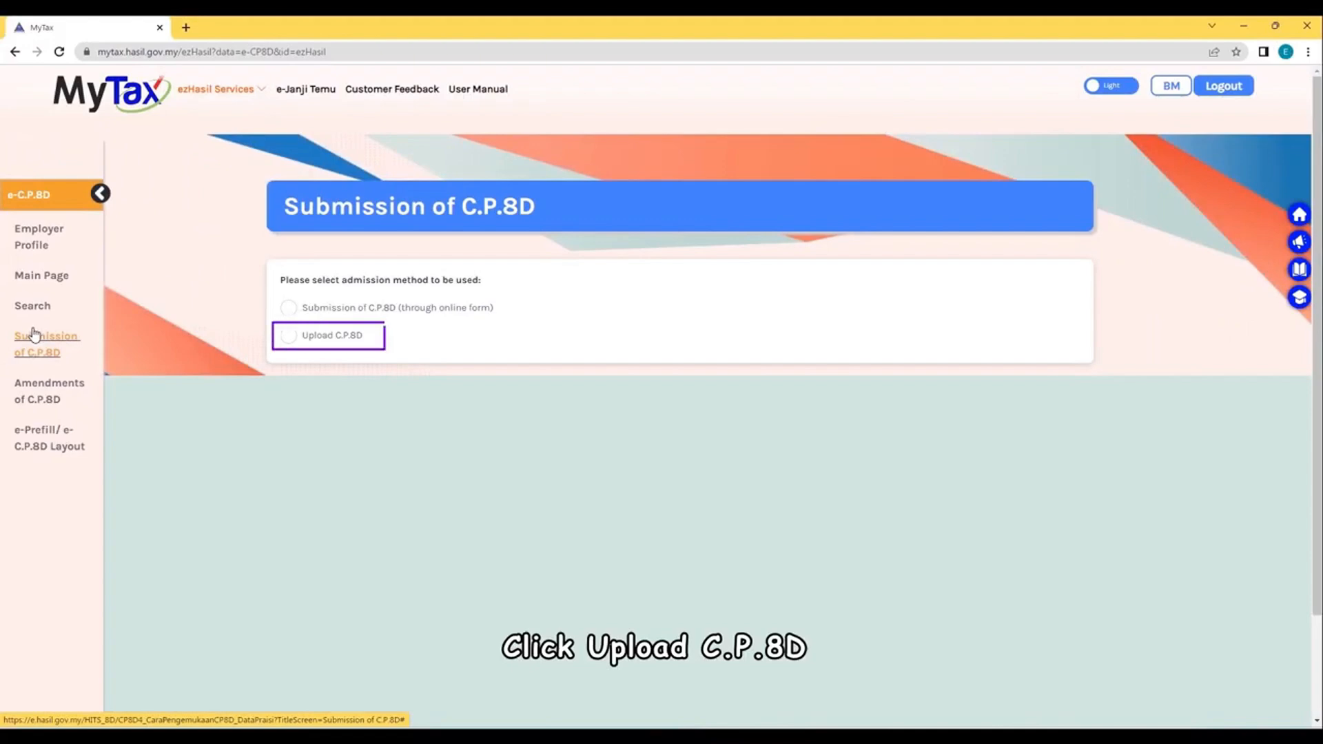
- Switch to MyTax and use Upload C.P.8D to upload the text file exported from SQL Payroll for year of remuneration 2022
{"action": "left_click", "coordinate": [295, 340]}
{"action": "left_click", "coordinate": [567, 334]}
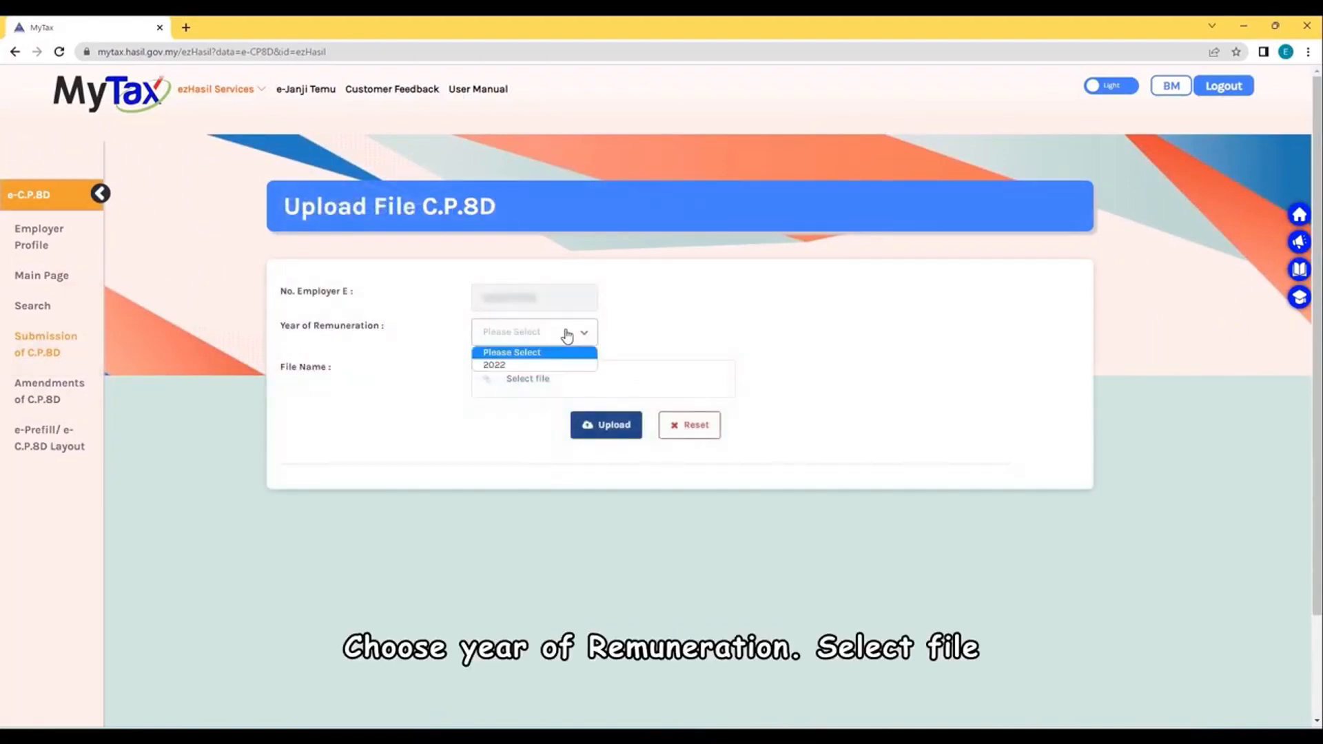
{"action": "left_click", "coordinate": [543, 366]}
{"action": "left_click", "coordinate": [542, 383]}
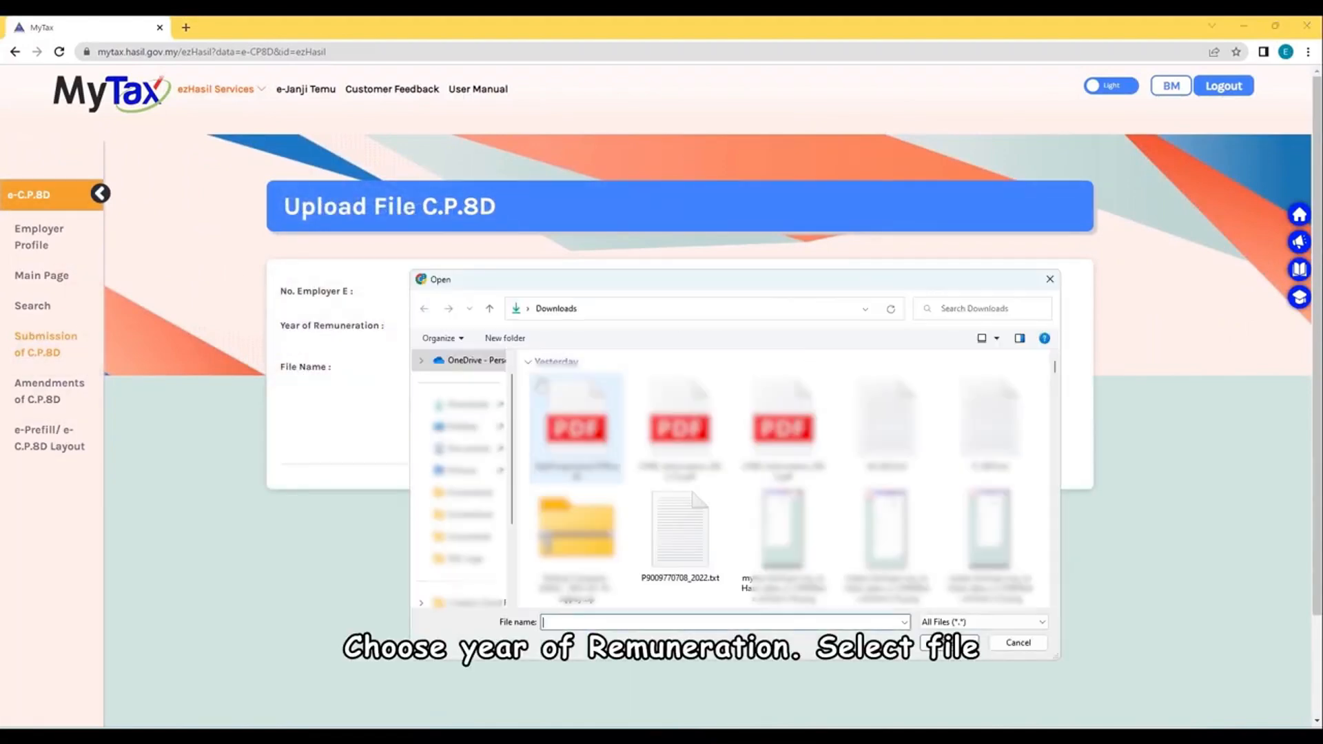
{"action": "left_click", "coordinate": [658, 527]}
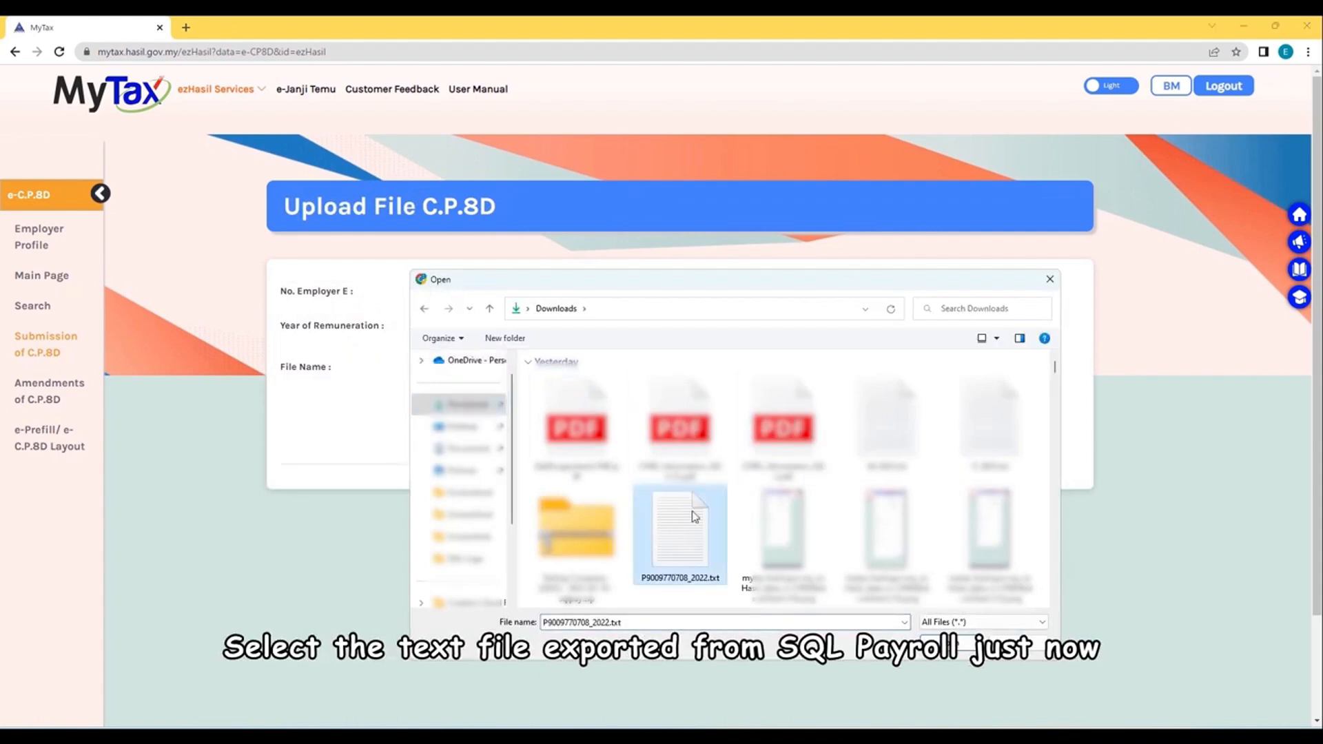
{"action": "left_click", "coordinate": [951, 644]}
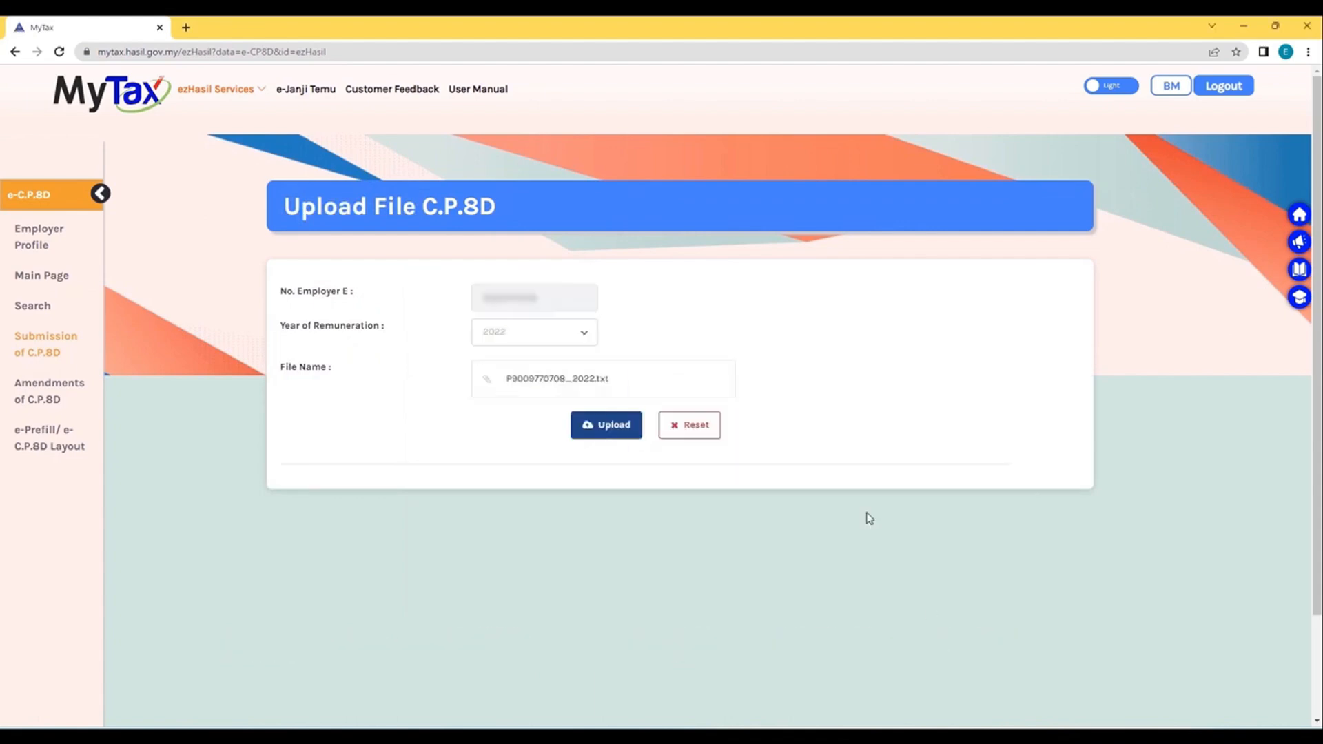
{"action": "left_click", "coordinate": [620, 435]}
- Check the uploaded employee records through to page 3 of the table
{"action": "scroll", "coordinate": [653, 473], "scroll_direction": "down", "scroll_amount": 5}
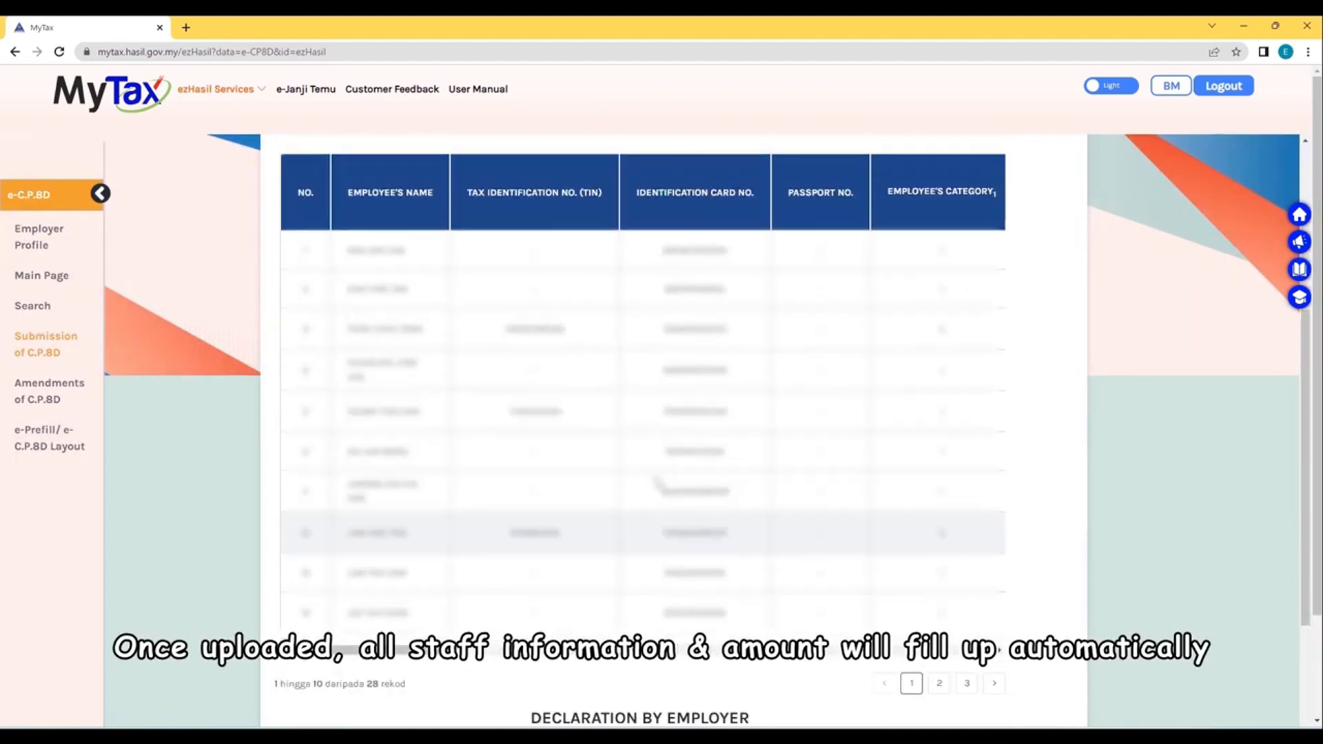
{"action": "mouse_move", "coordinate": [403, 650]}
{"action": "left_mouse_down"}
{"action": "mouse_move", "coordinate": [948, 651]}
{"action": "mouse_move", "coordinate": [402, 655]}
{"action": "left_mouse_up"}
{"action": "left_click", "coordinate": [996, 686]}
{"action": "left_click", "coordinate": [996, 685]}
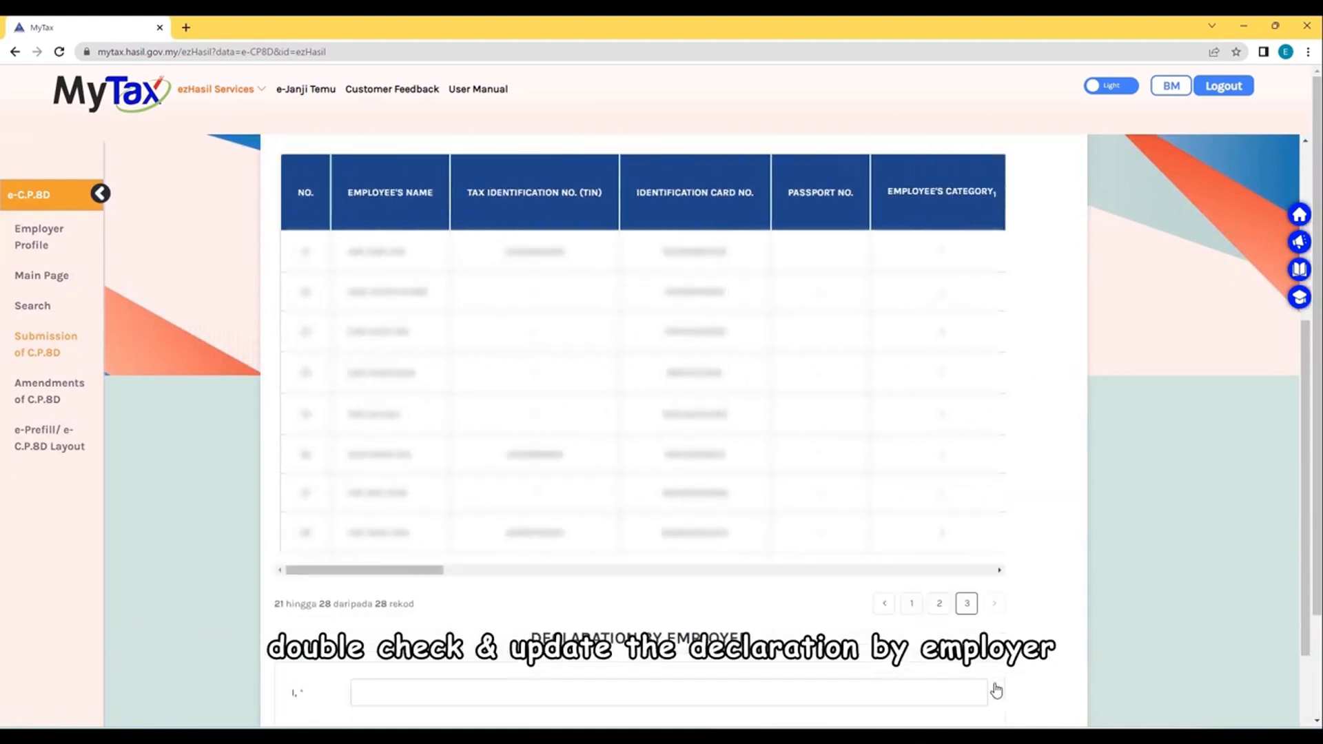
- Fill in the employer declaration with the declarant's name, identification card number and position DIRECTOR, submit it and print the confirmation
{"action": "scroll", "coordinate": [996, 685], "scroll_direction": "down", "scroll_amount": 6}
{"action": "left_click", "coordinate": [464, 314]}
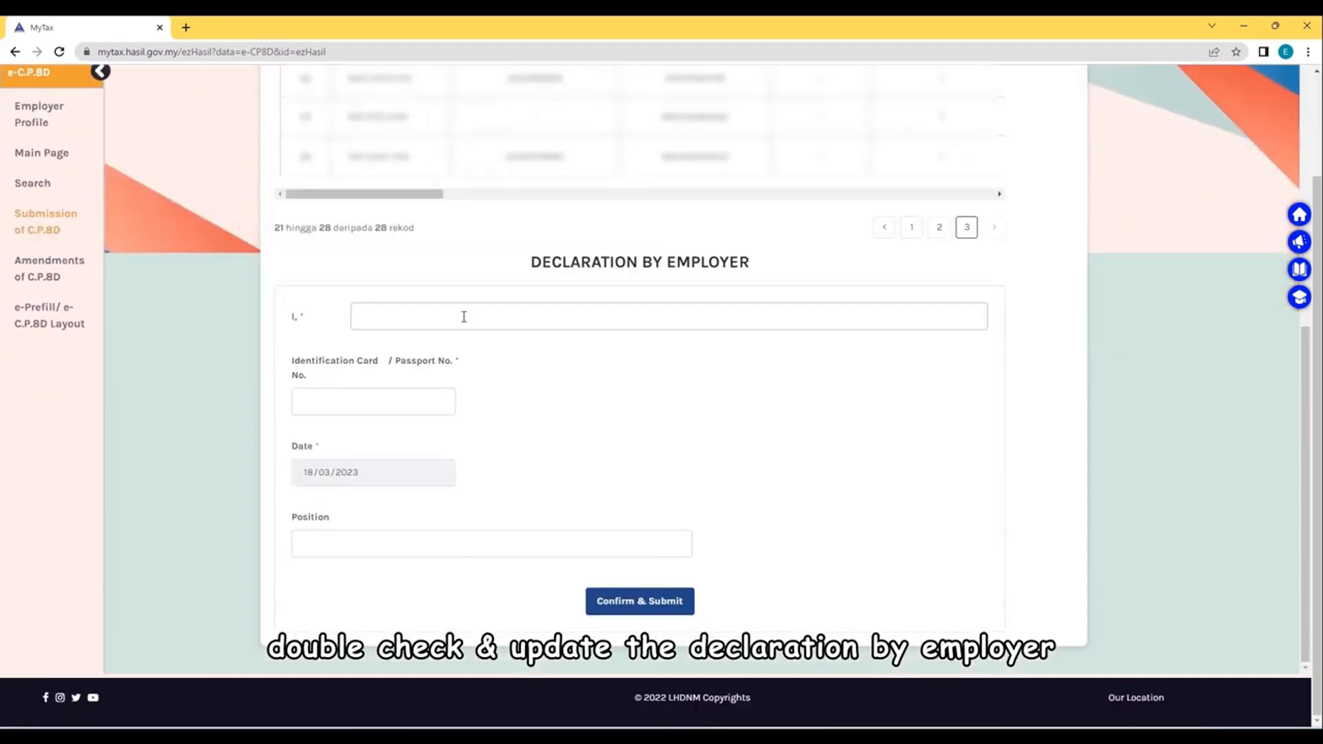
{"action": "left_click", "coordinate": [451, 348]}
{"action": "left_click", "coordinate": [355, 399]}
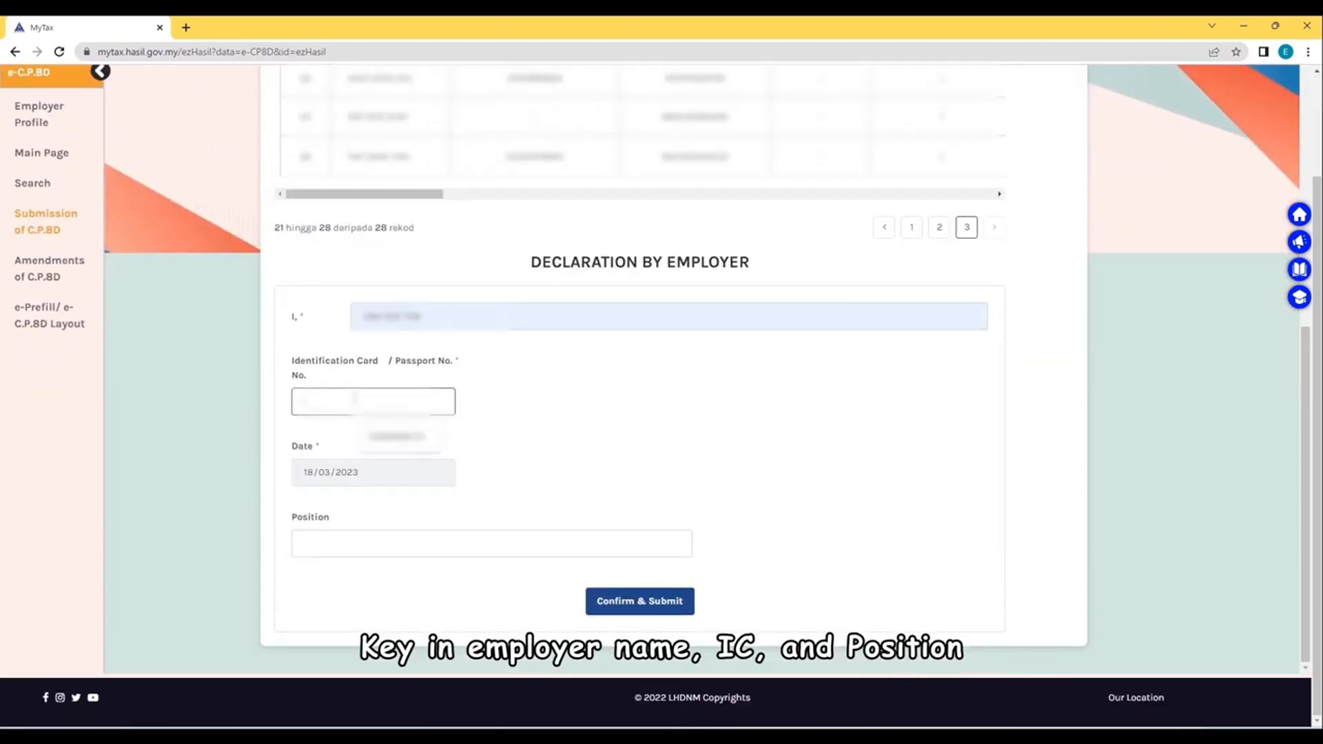
{"action": "left_click", "coordinate": [379, 436]}
{"action": "left_click", "coordinate": [349, 538]}
{"action": "left_click", "coordinate": [379, 576]}
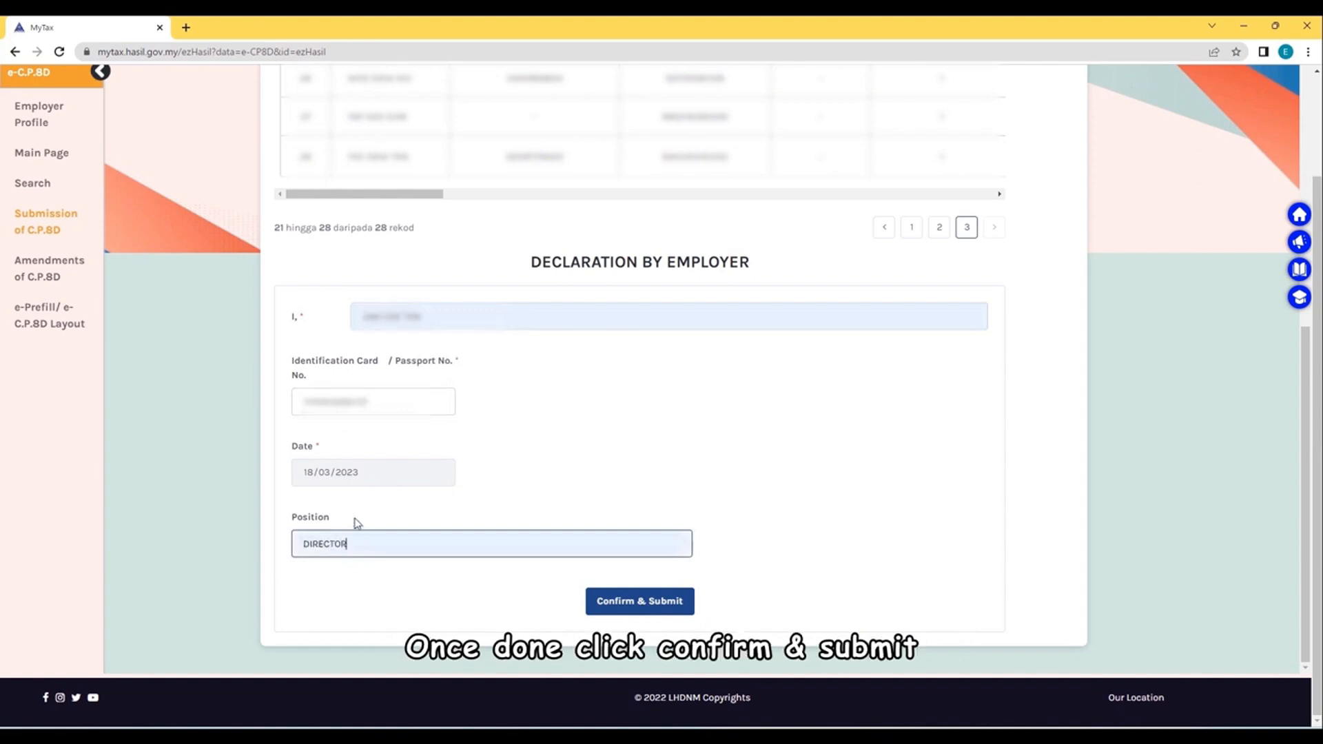
{"action": "left_click", "coordinate": [665, 604]}
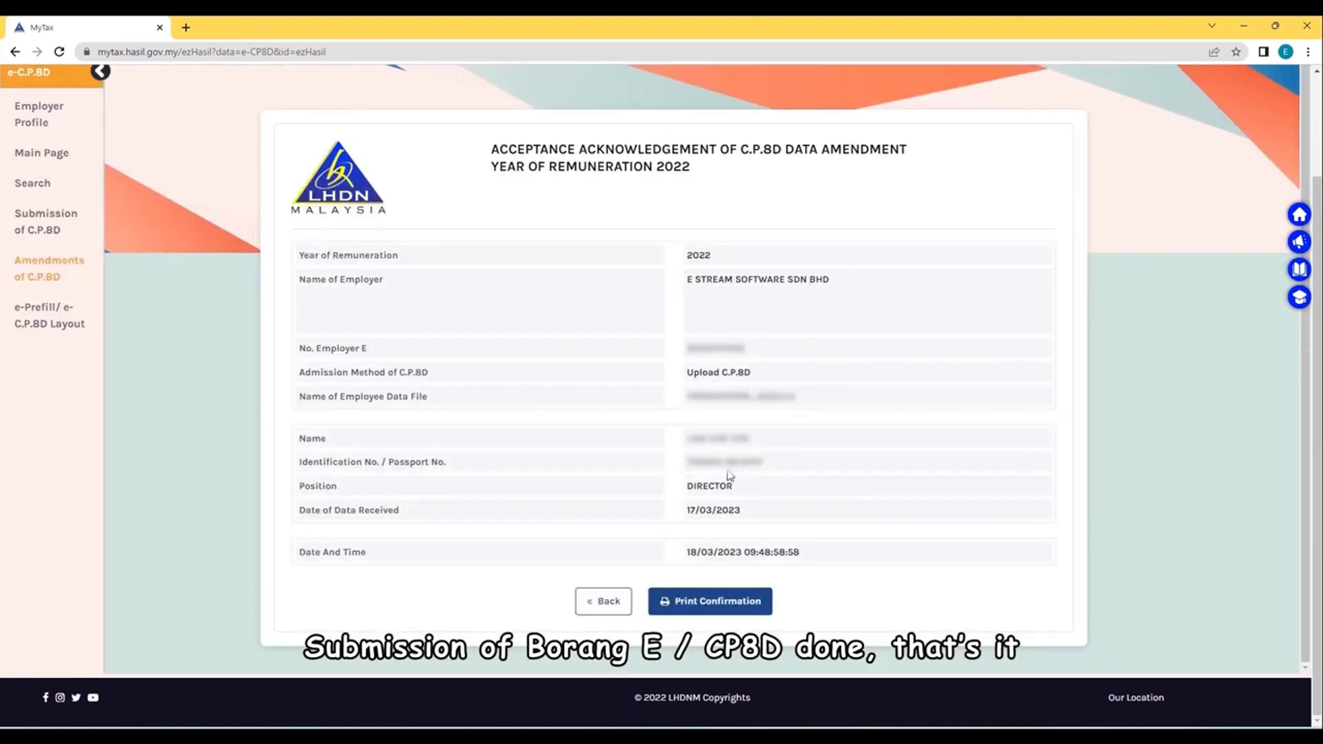
{"action": "left_click", "coordinate": [728, 606]}
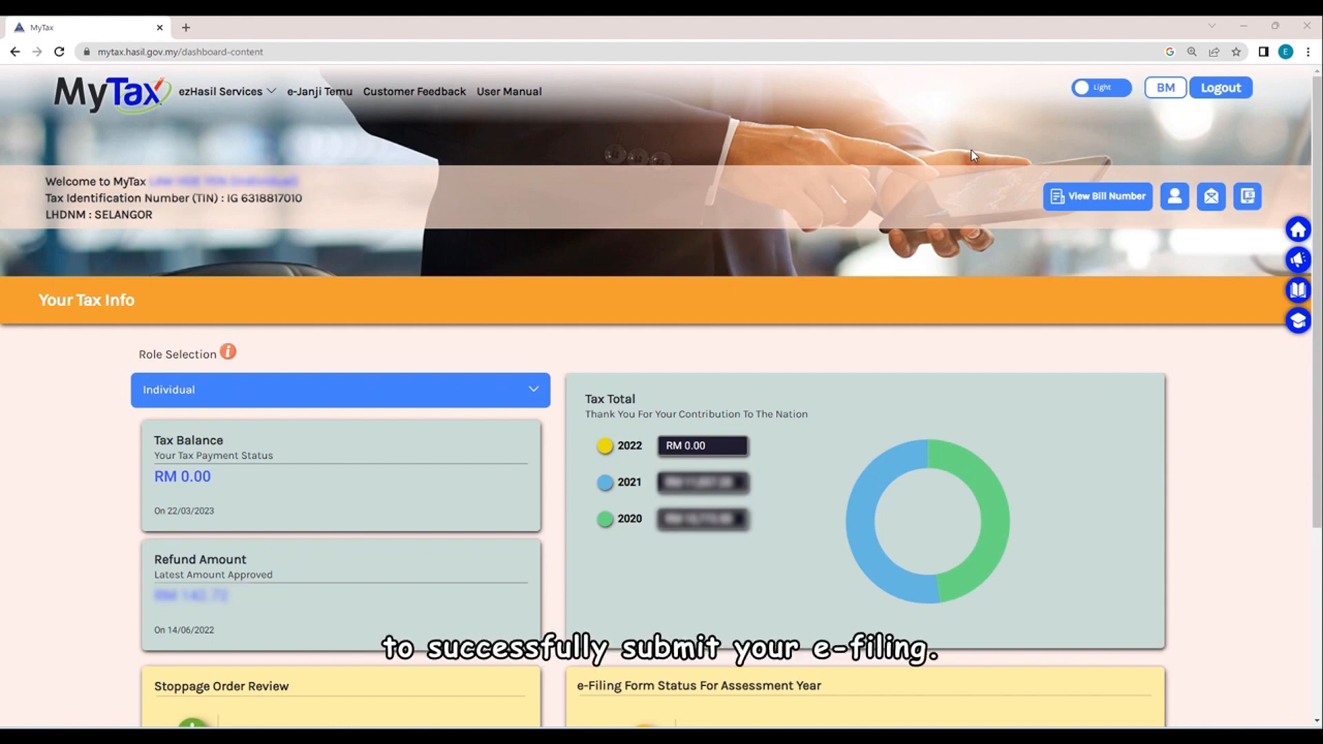
- Open the e-E employer return form for year of assessment 2022 through e-Filing's e-Form service
{"action": "left_click", "coordinate": [255, 95]}
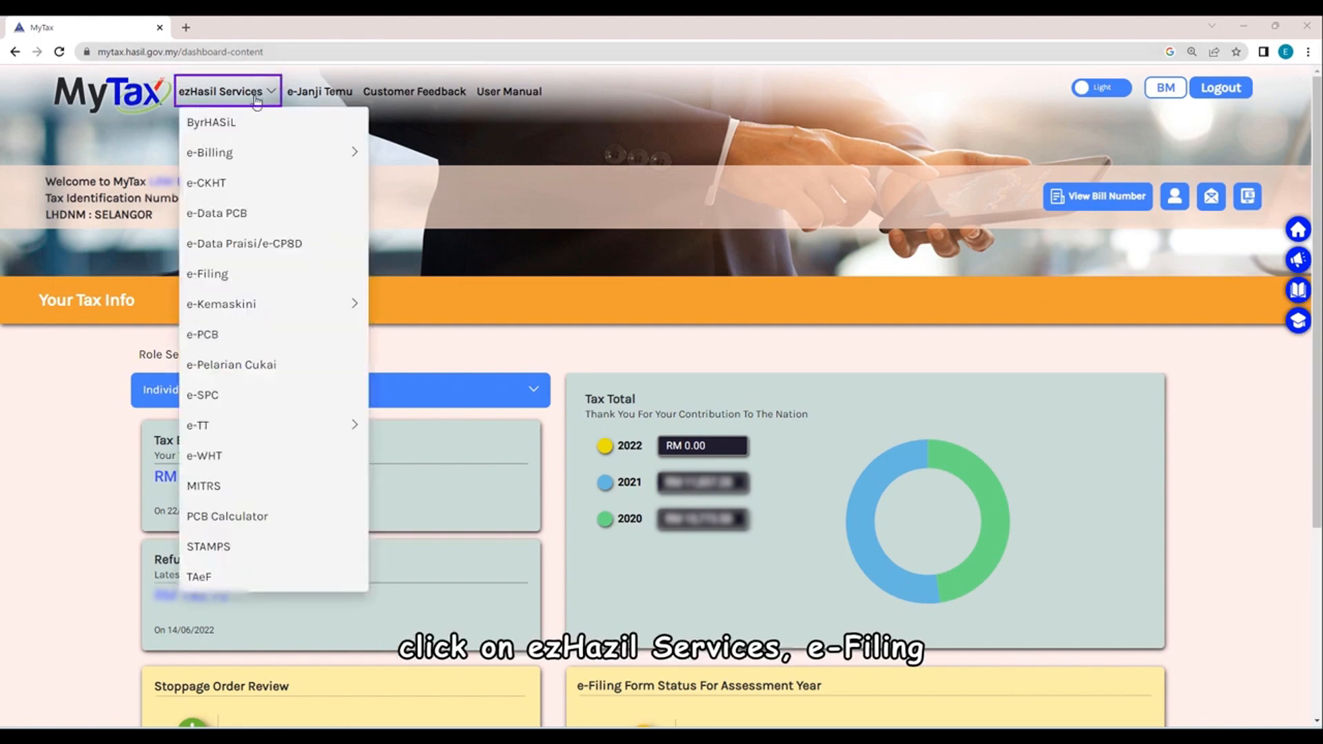
{"action": "left_click", "coordinate": [248, 279]}
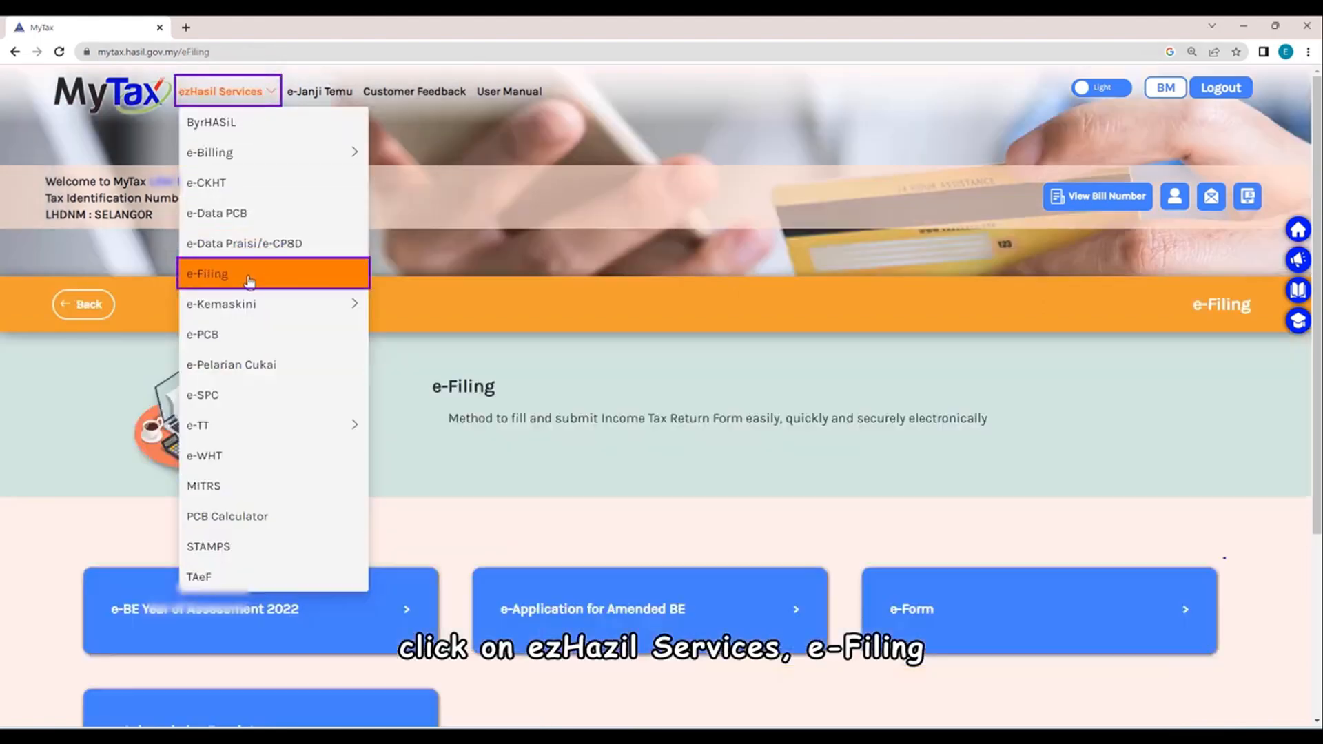
{"action": "left_click", "coordinate": [1104, 610]}
{"action": "scroll", "coordinate": [888, 301], "scroll_direction": "down", "scroll_amount": 3}
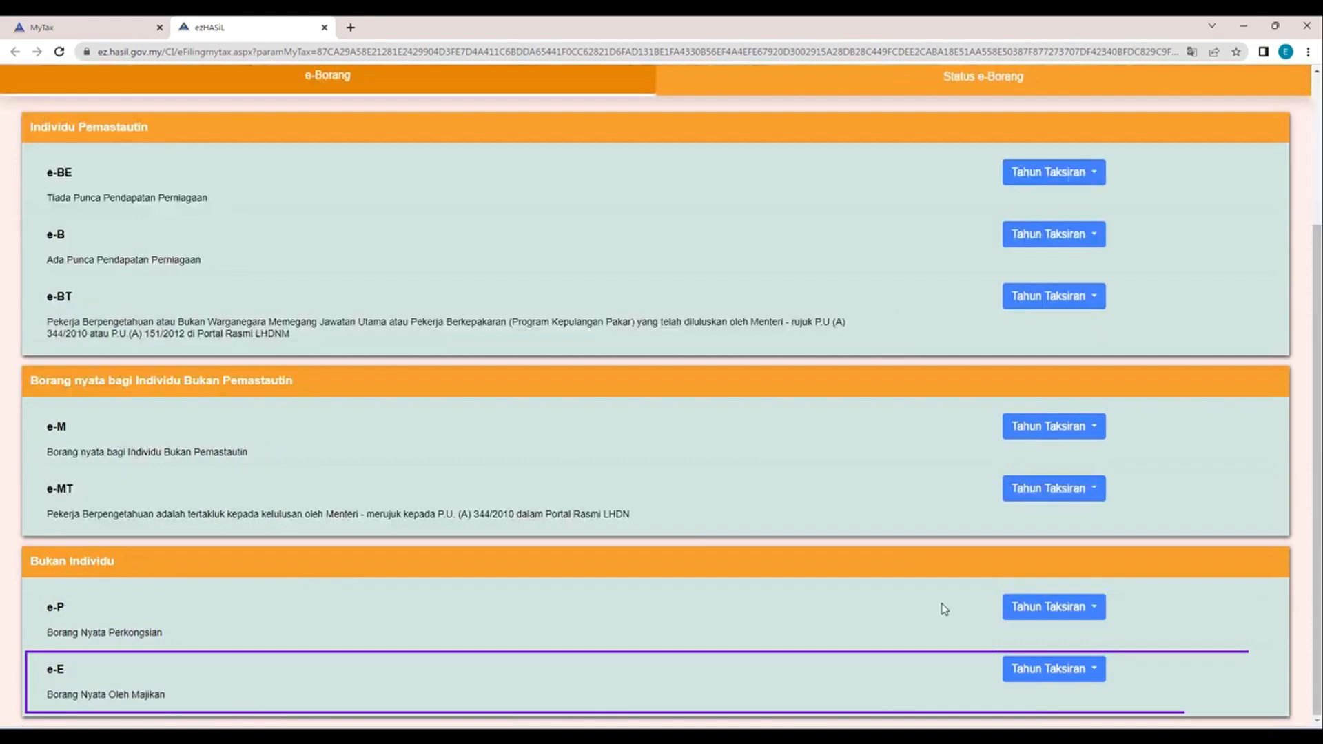
{"action": "left_click", "coordinate": [1042, 672]}
{"action": "left_click", "coordinate": [1079, 419]}
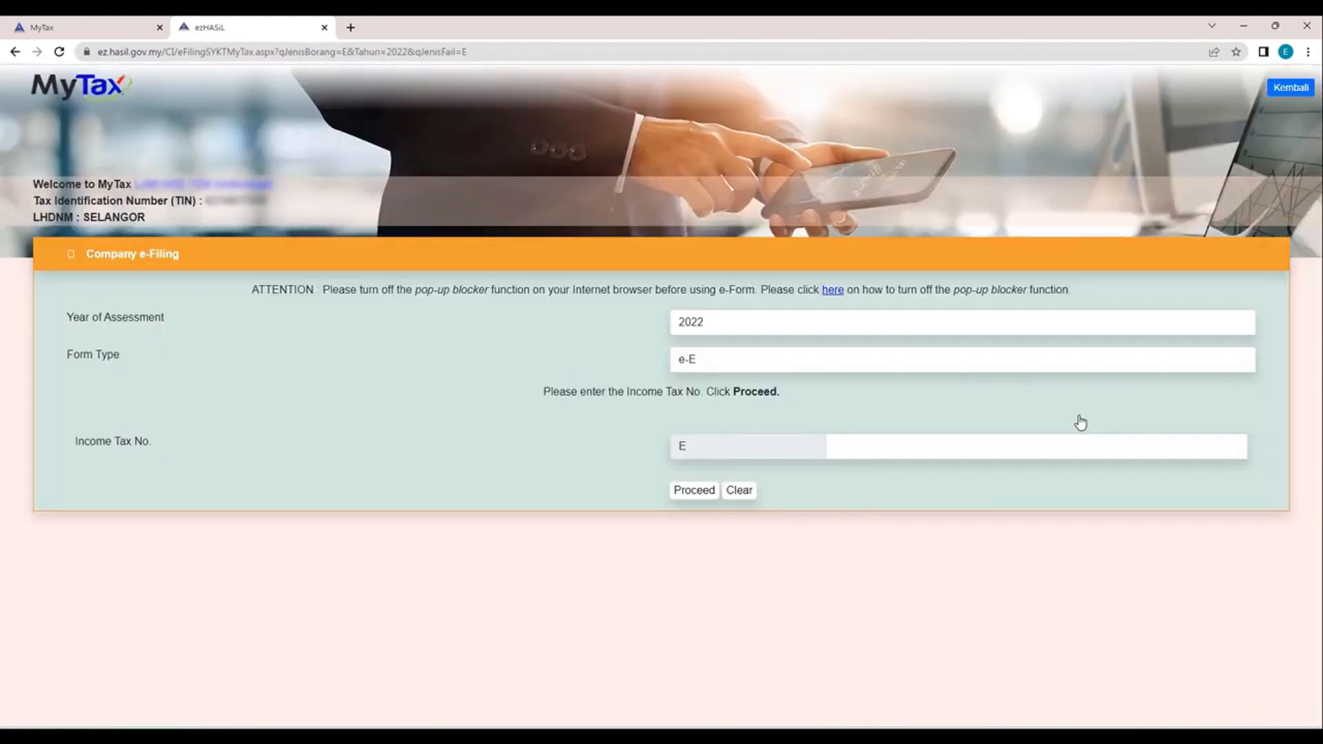
- Enter the company's income tax number for the e-E form and proceed to the employer profile
{"action": "left_click", "coordinate": [940, 446]}
{"action": "left_click", "coordinate": [924, 480]}
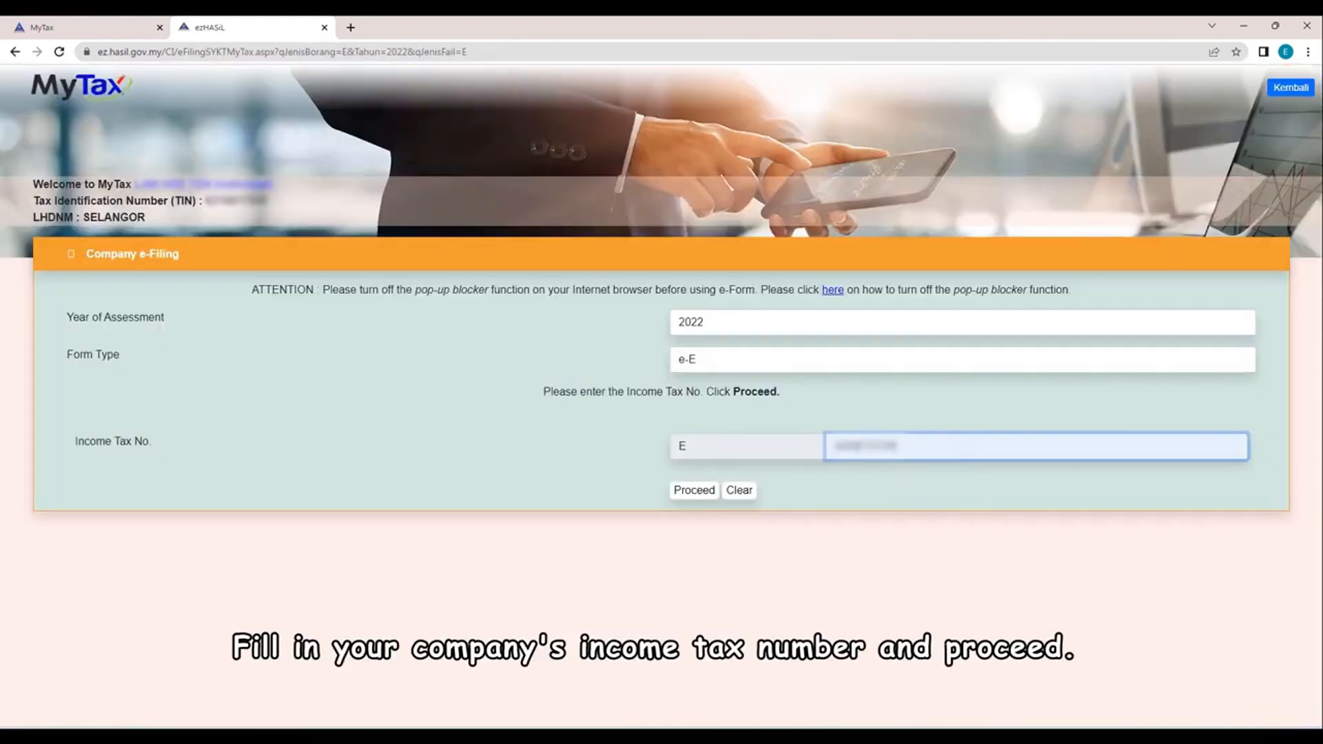
{"action": "left_click", "coordinate": [691, 492]}
- Set the C.P.8D submission method to Melalui e-Data Praisi / e-CP8D in the employer profile and continue to the employee numbers
{"action": "scroll", "coordinate": [563, 332], "scroll_direction": "down", "scroll_amount": 1}
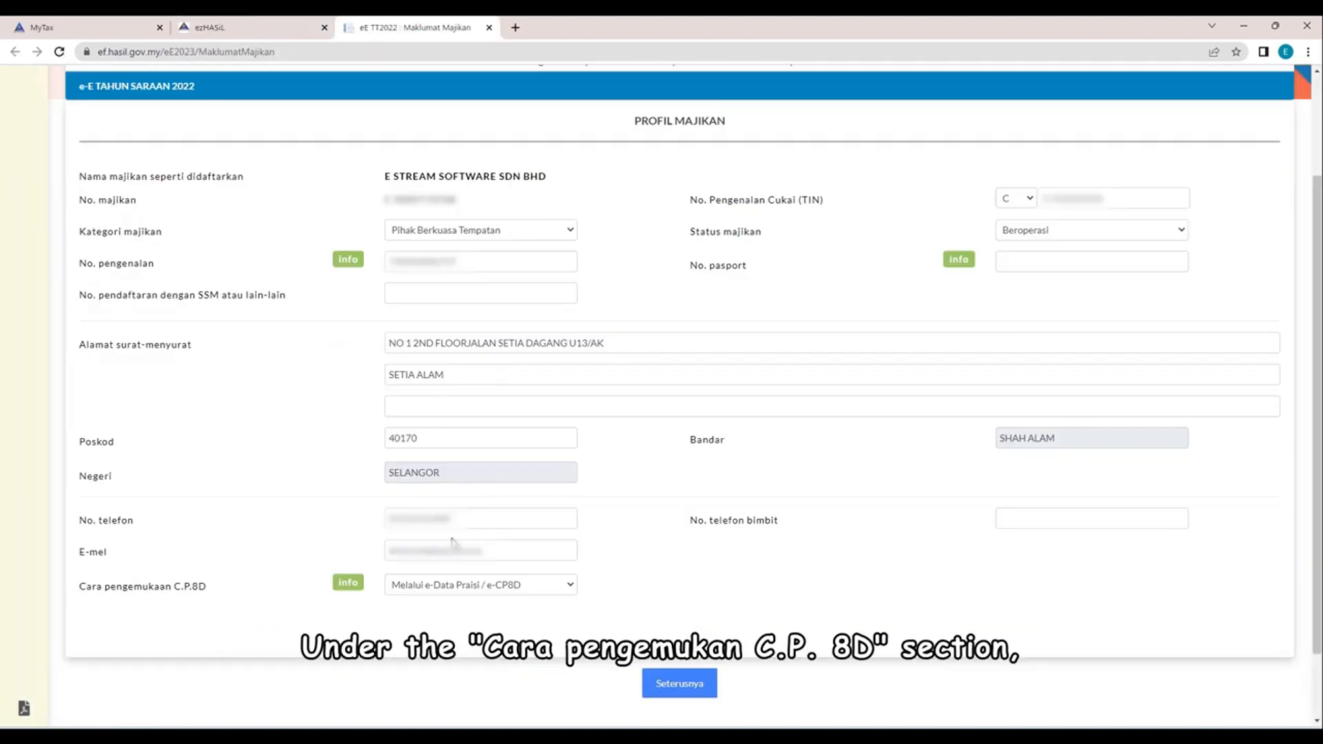
{"action": "left_click", "coordinate": [548, 586]}
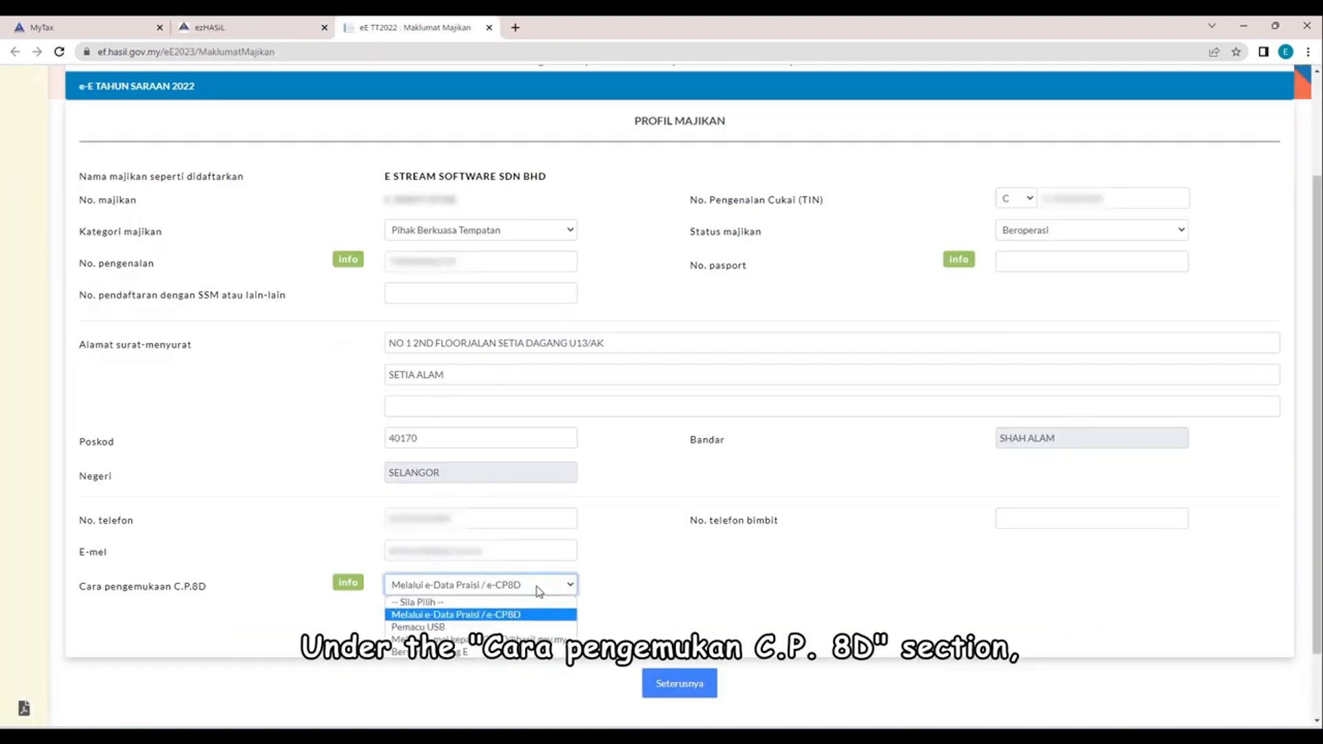
{"action": "left_click", "coordinate": [505, 616]}
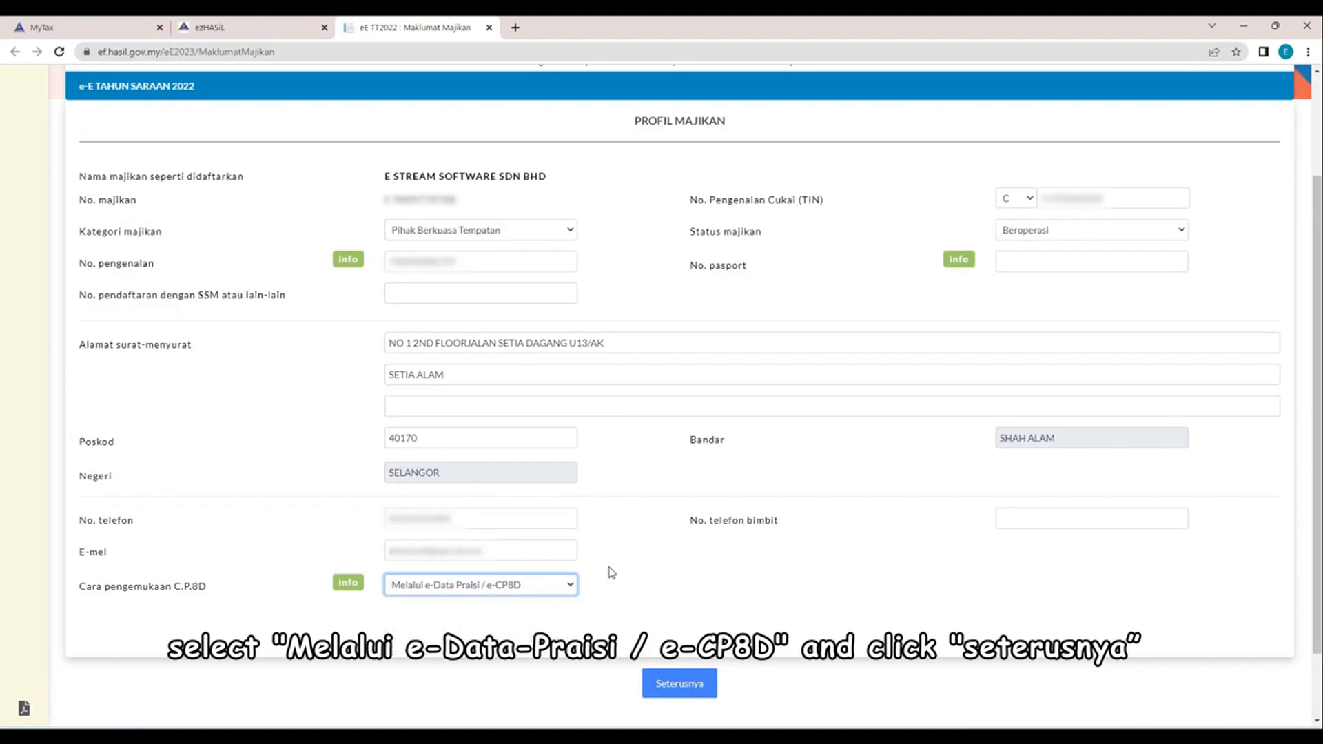
{"action": "left_click", "coordinate": [676, 685]}
- Enter 23 employees as at 31/12/2022, 22 subjected to MTD, 6 new and 5 who ceased employment, and continue to the C.P.8D statement
{"action": "mouse_move", "coordinate": [402, 314]}
{"action": "left_mouse_down"}
{"action": "mouse_move", "coordinate": [370, 319]}
{"action": "mouse_move", "coordinate": [358, 352]}
{"action": "left_mouse_up"}
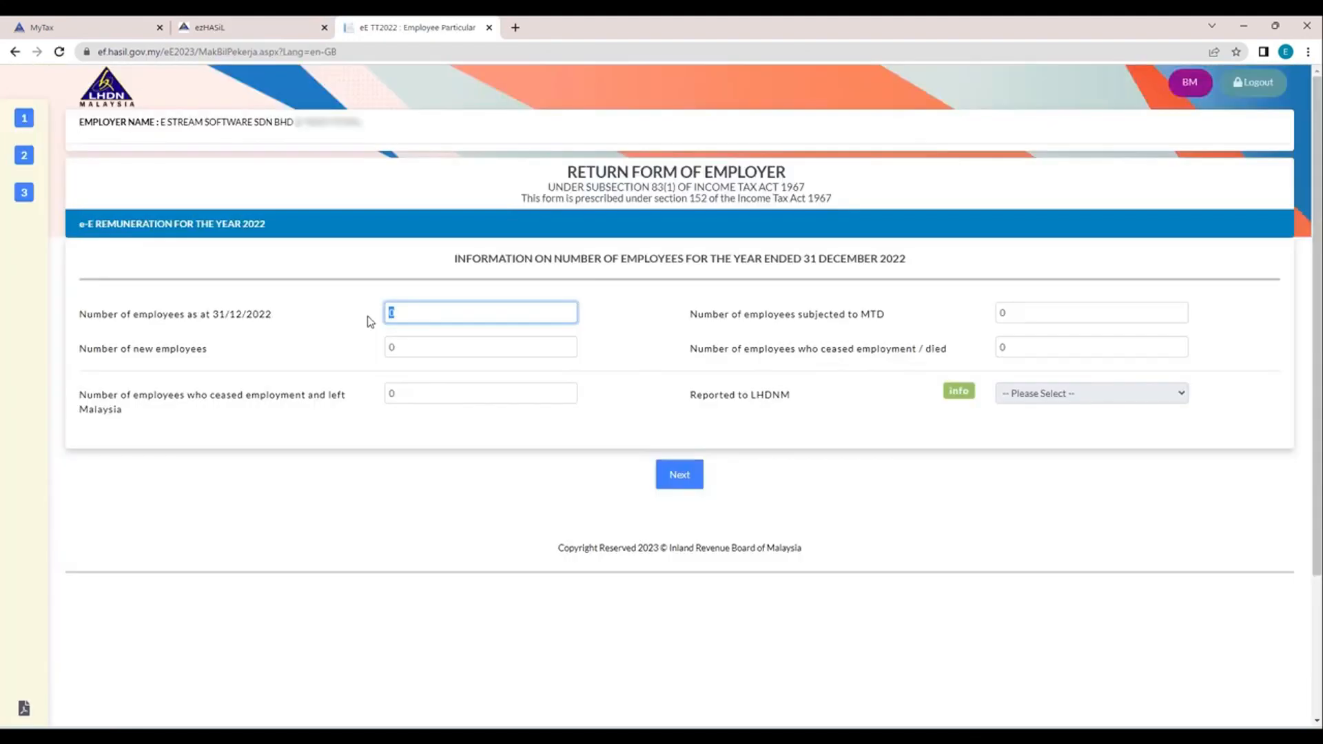
{"action": "type", "text": "236"}
{"action": "left_click", "coordinate": [1032, 313]}
{"action": "left_click_drag", "start_coordinate": [1031, 314], "coordinate": [990, 315]}
{"action": "type", "text": "22"}
{"action": "left_click_drag", "start_coordinate": [1016, 346], "coordinate": [963, 340]}
{"action": "type", "text": "5"}
{"action": "left_click", "coordinate": [1102, 387]}
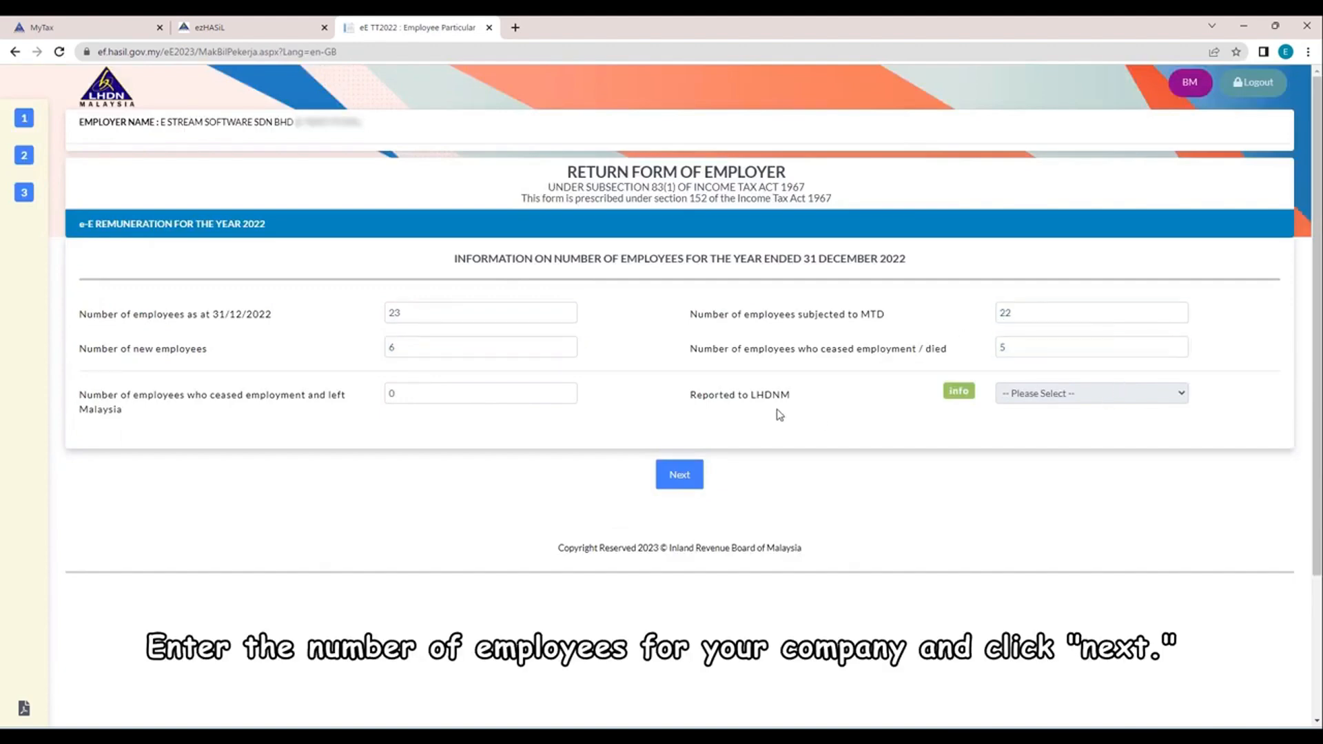
{"action": "left_click", "coordinate": [680, 475]}
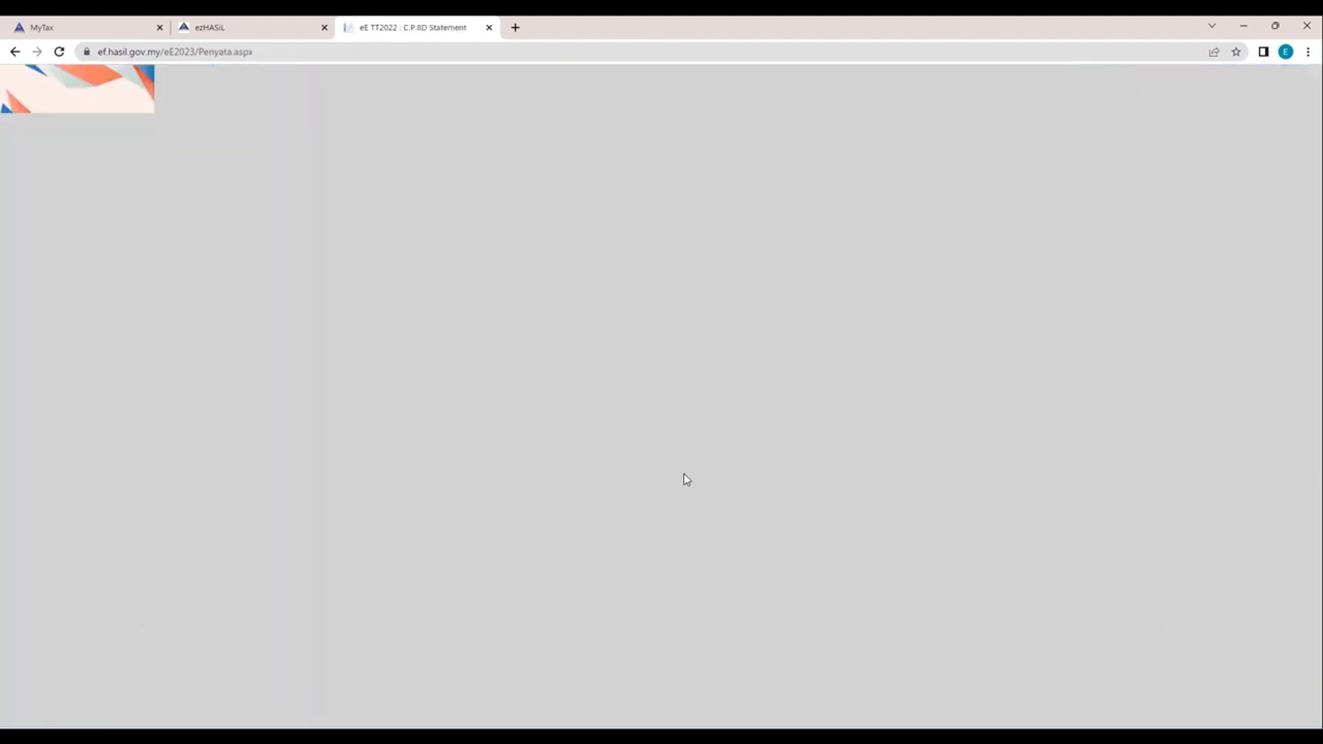
- Leave the employee row of the C.P.8D statement blank and continue to the employer return's declaration page
{"action": "scroll", "coordinate": [713, 422], "scroll_direction": "down", "scroll_amount": 2}
{"action": "scroll", "coordinate": [713, 421], "scroll_direction": "down", "scroll_amount": 4}
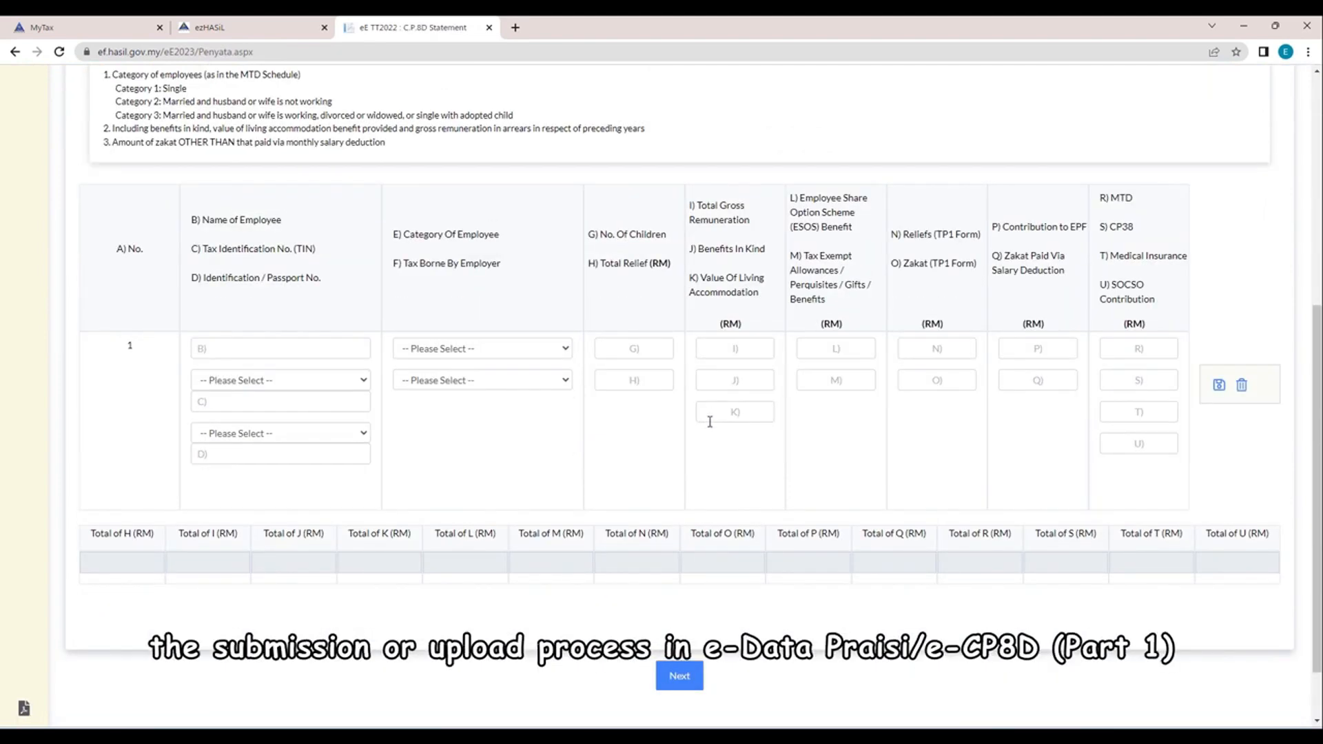
{"action": "left_click", "coordinate": [679, 676]}
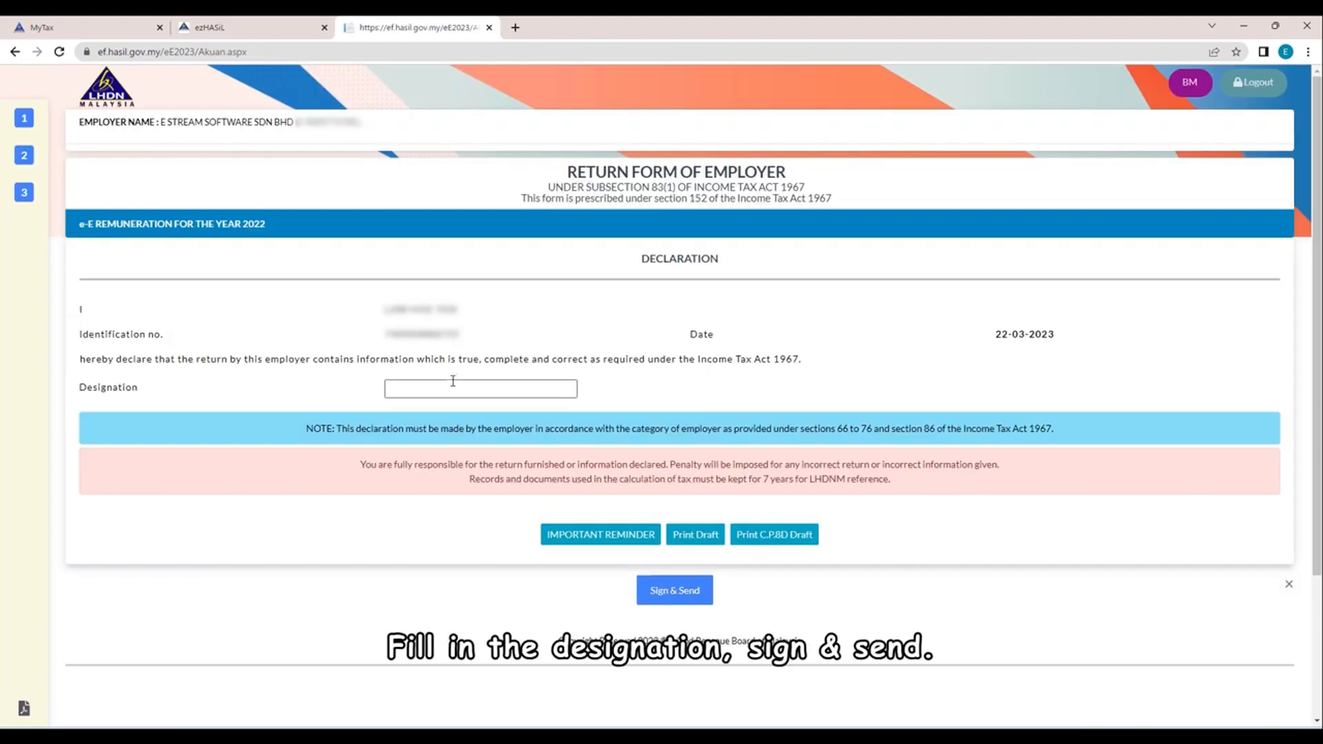
- Enter DIRECTOR as the designation in the declaration and proceed to sign and send the return
{"action": "left_click", "coordinate": [452, 386]}
{"action": "type", "text": "Director"}
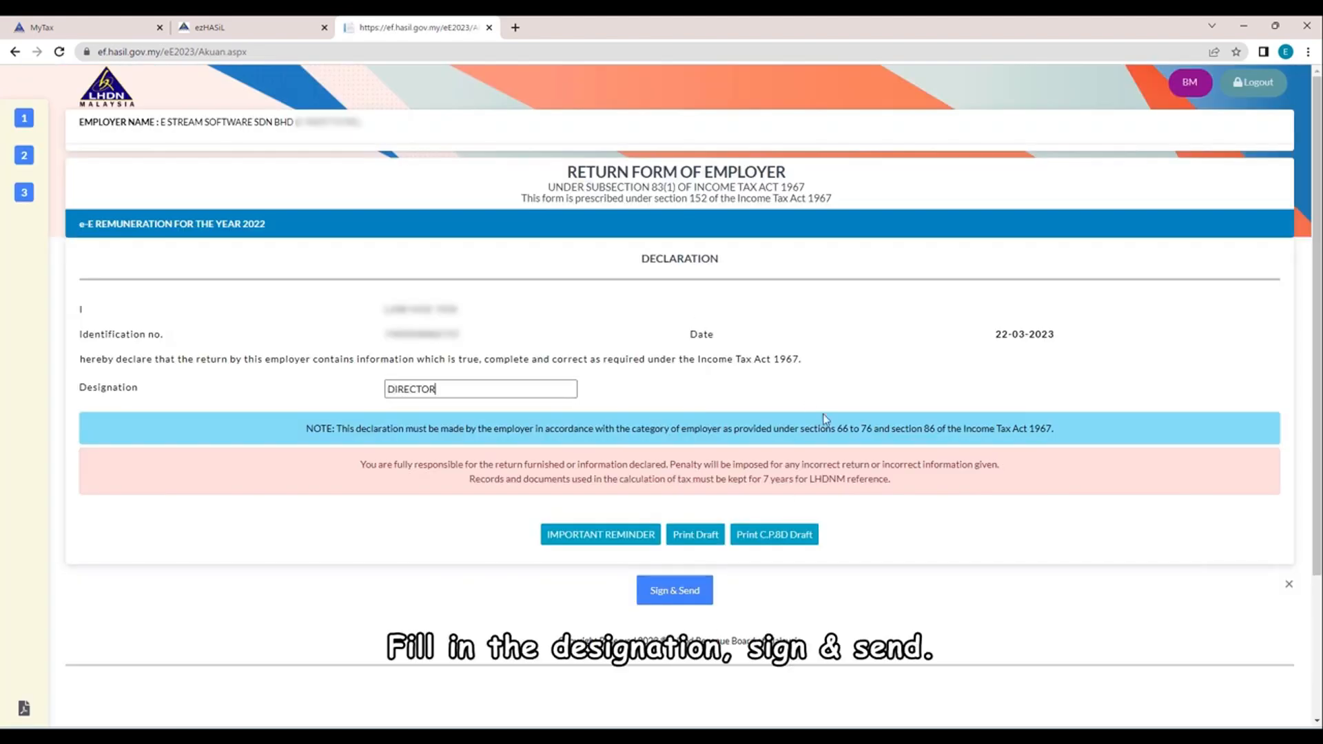
{"action": "left_click", "coordinate": [690, 600]}
- Sign the employer return with the declarant's identification number and account password to submit it
{"action": "left_click", "coordinate": [699, 193]}
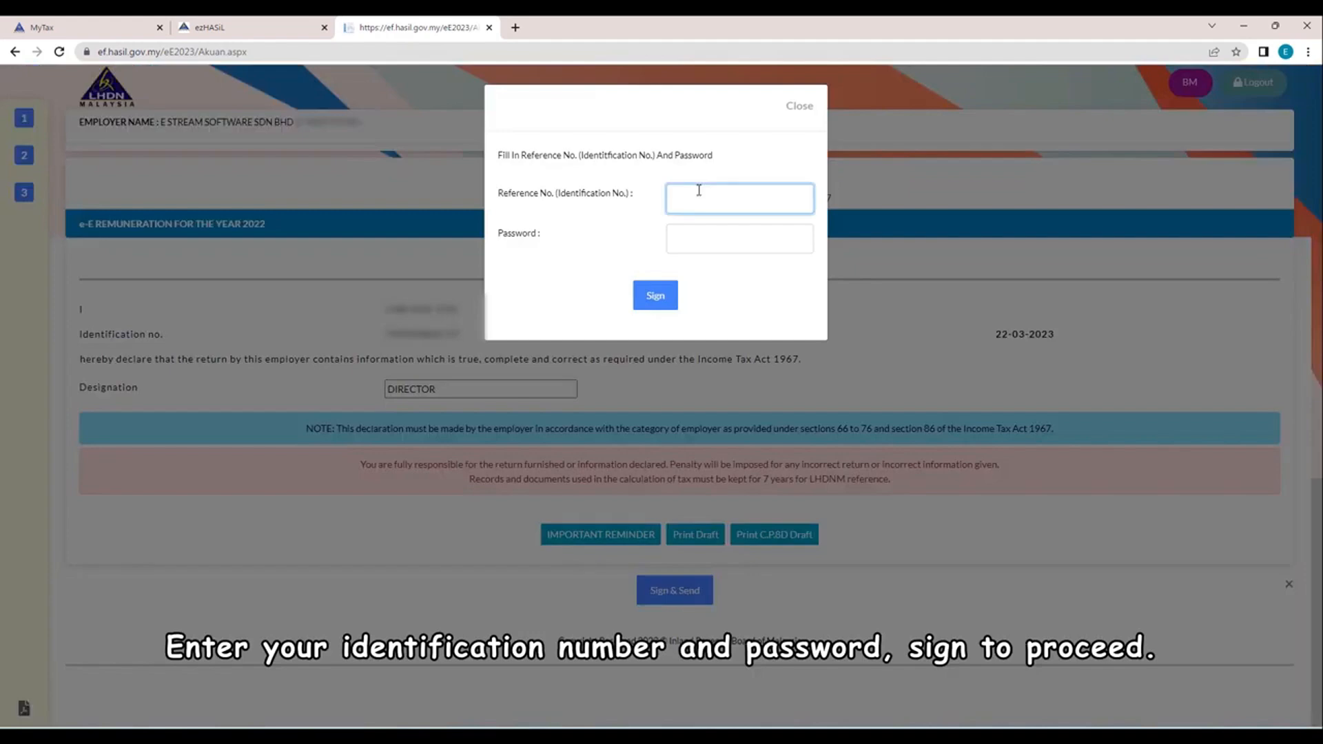
{"action": "key", "text": "ctrl+v"}
{"action": "left_click", "coordinate": [710, 247]}
{"action": "key", "text": "ctrl+v"}
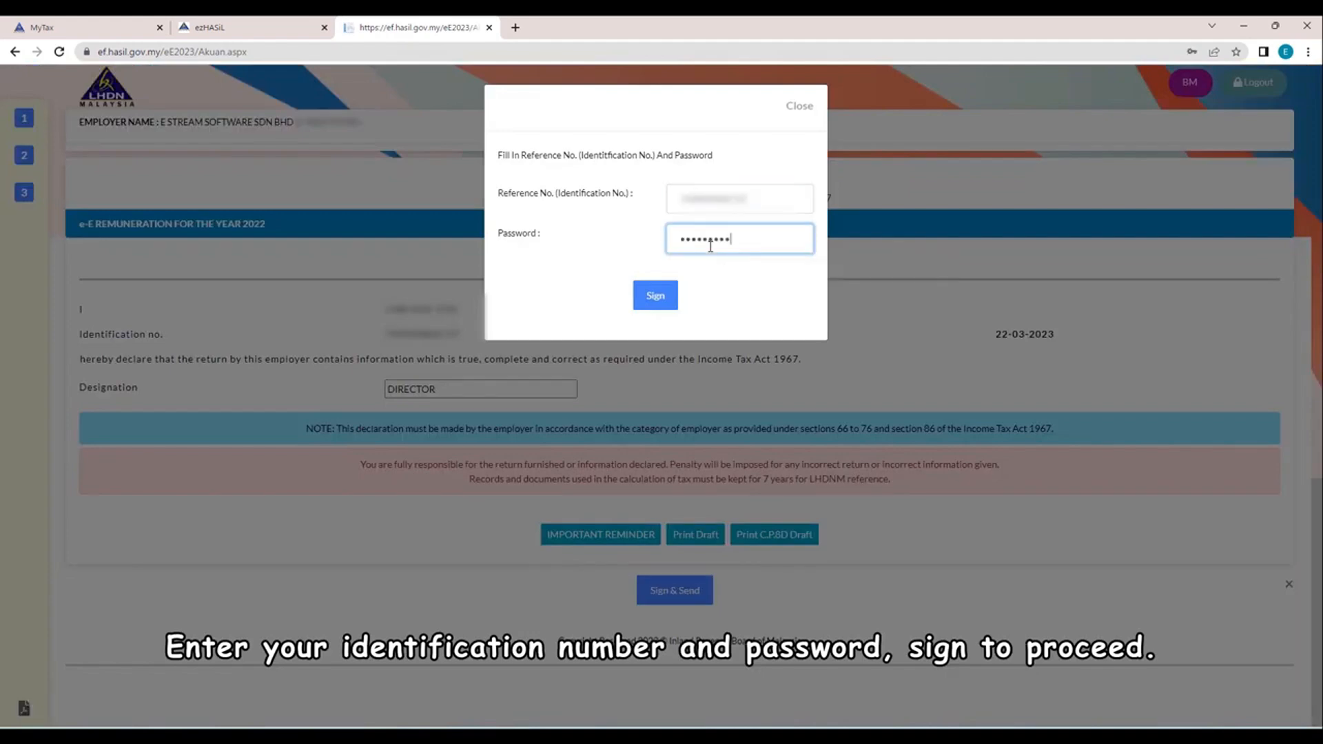
{"action": "left_click", "coordinate": [655, 295]}
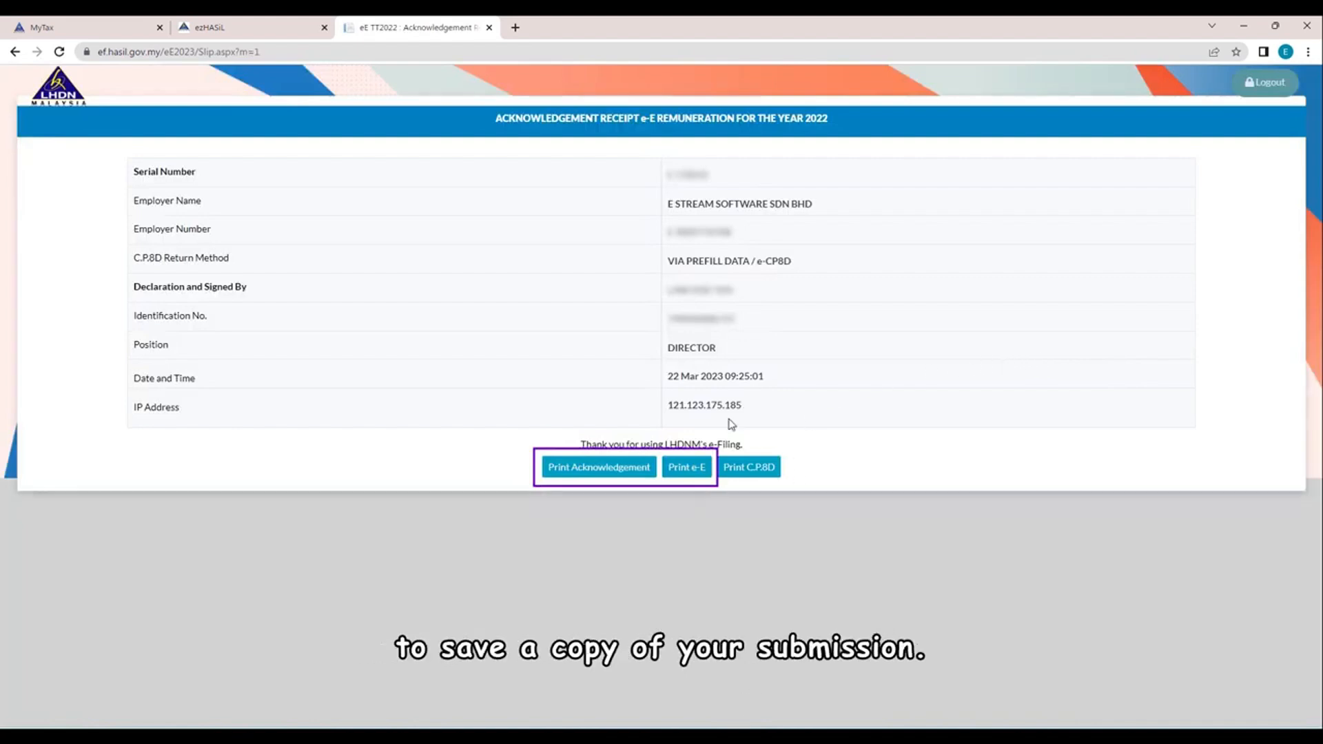
- Generate PDF copies of the submitted e-E form and the acknowledgement receipt
{"action": "left_click", "coordinate": [689, 476]}
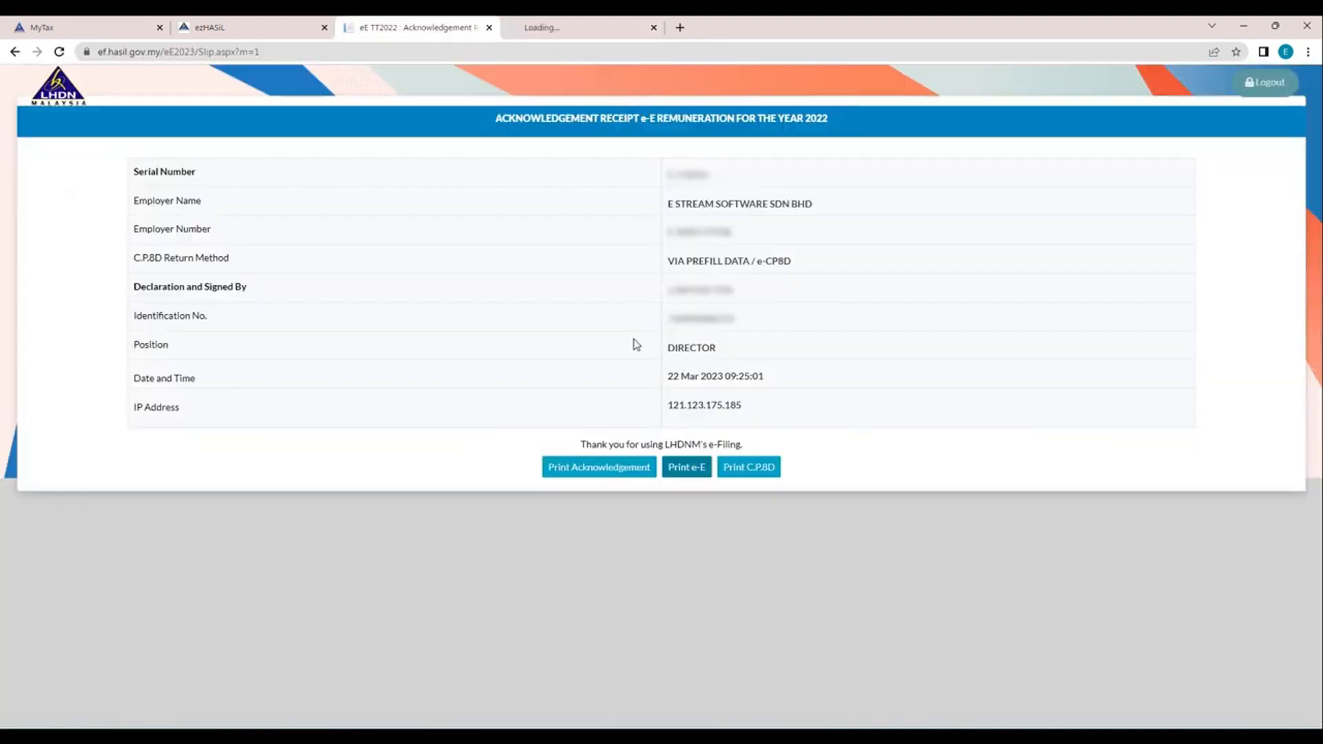
{"action": "left_click", "coordinate": [610, 469]}
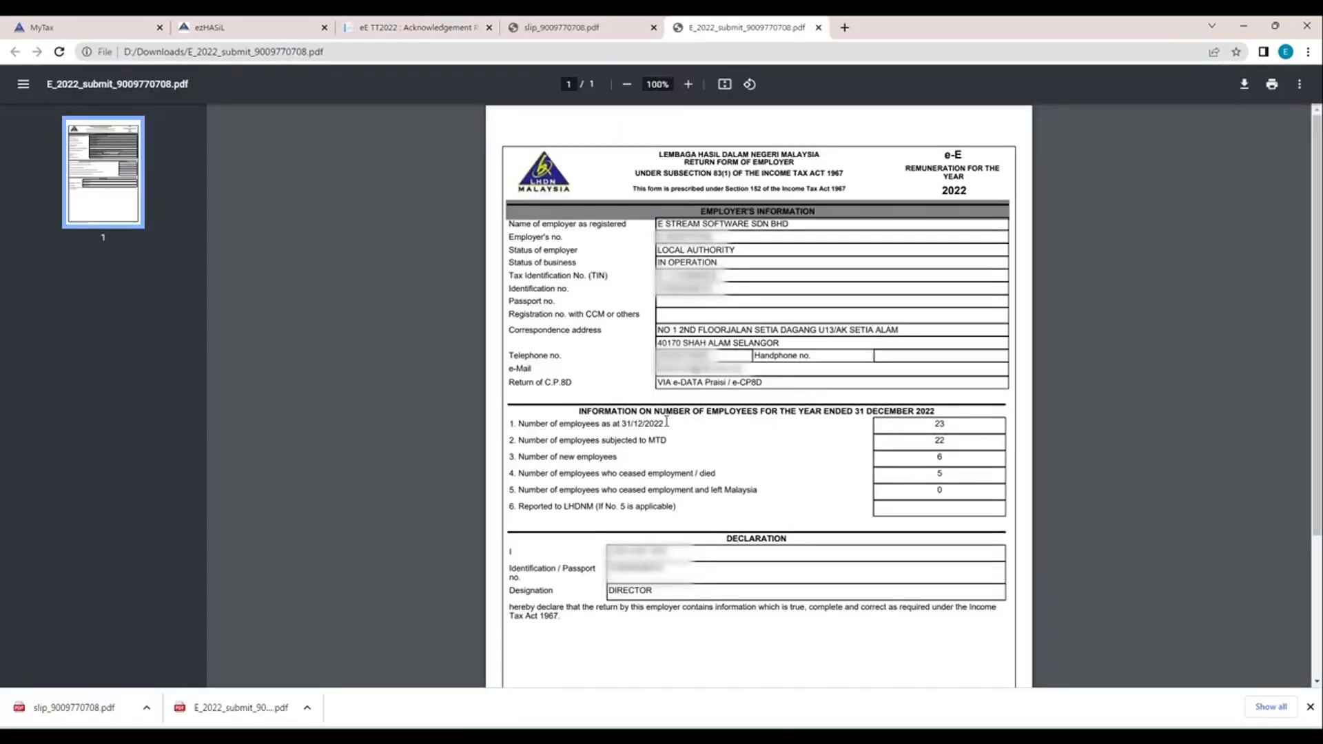